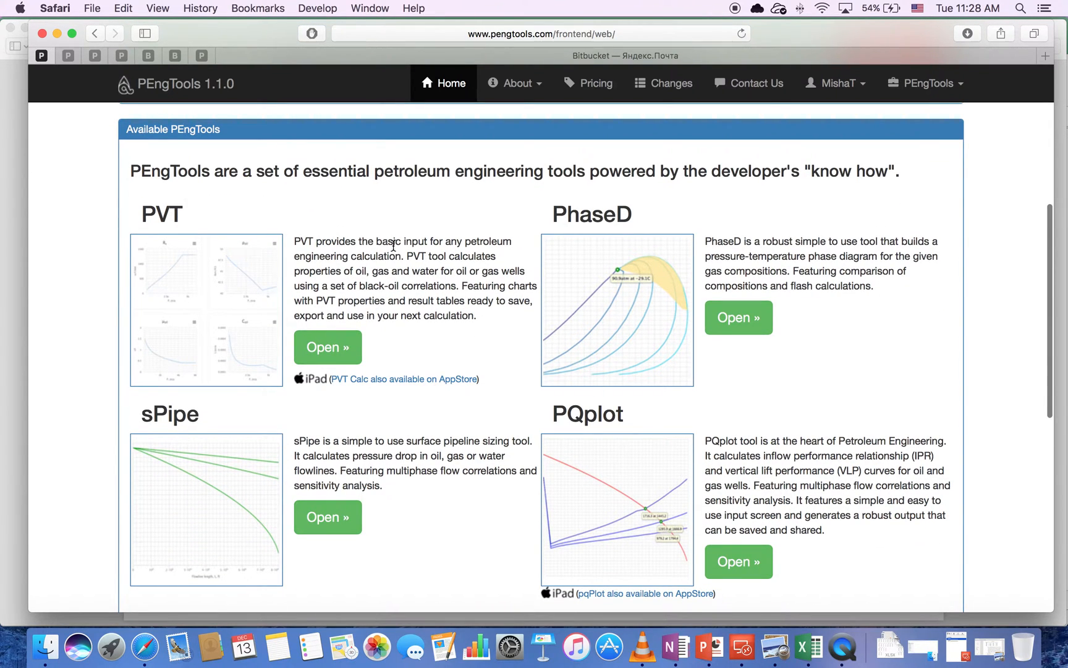
Step: Open the PVT calculator full screen and name the model PCI Training
click(171, 269)
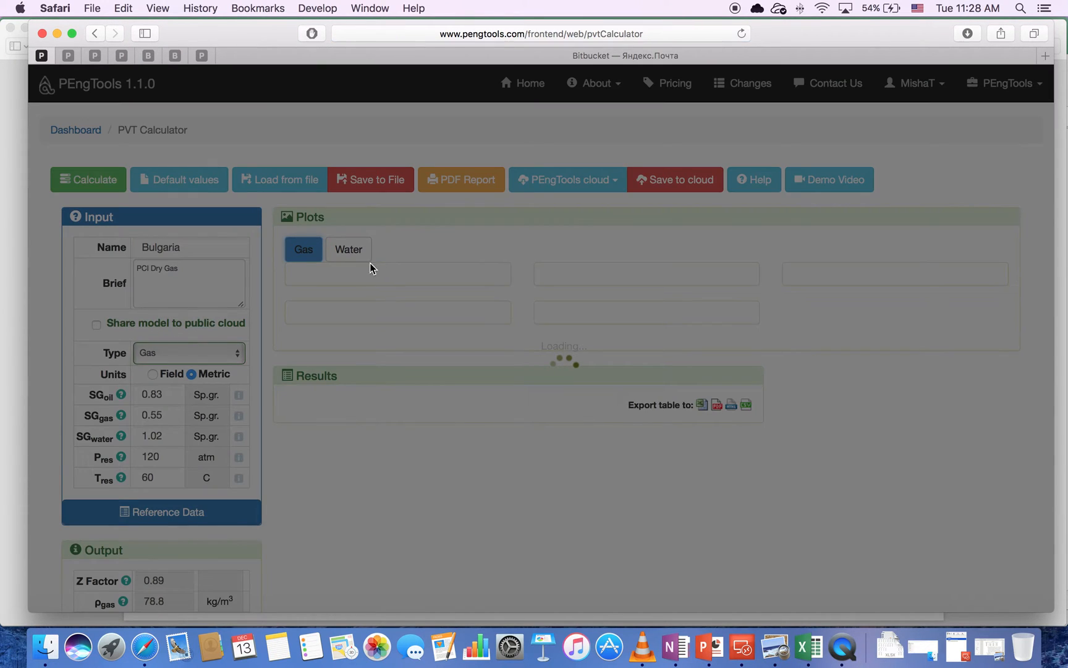
click(72, 39)
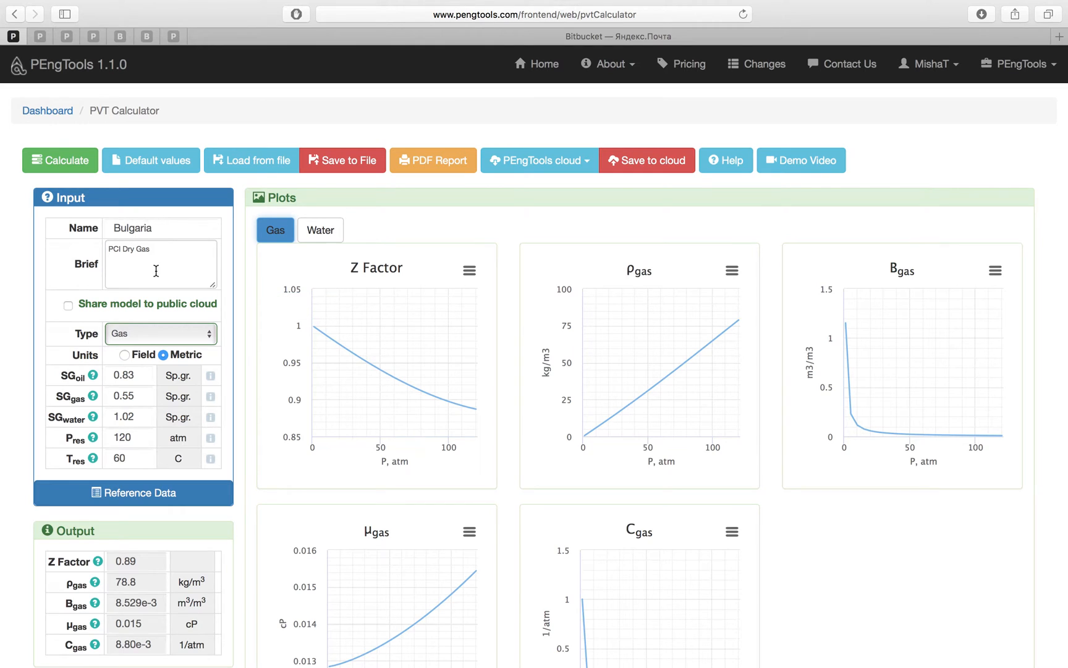
scroll(167, 274, up, 1)
double_click(109, 226)
text(PC)
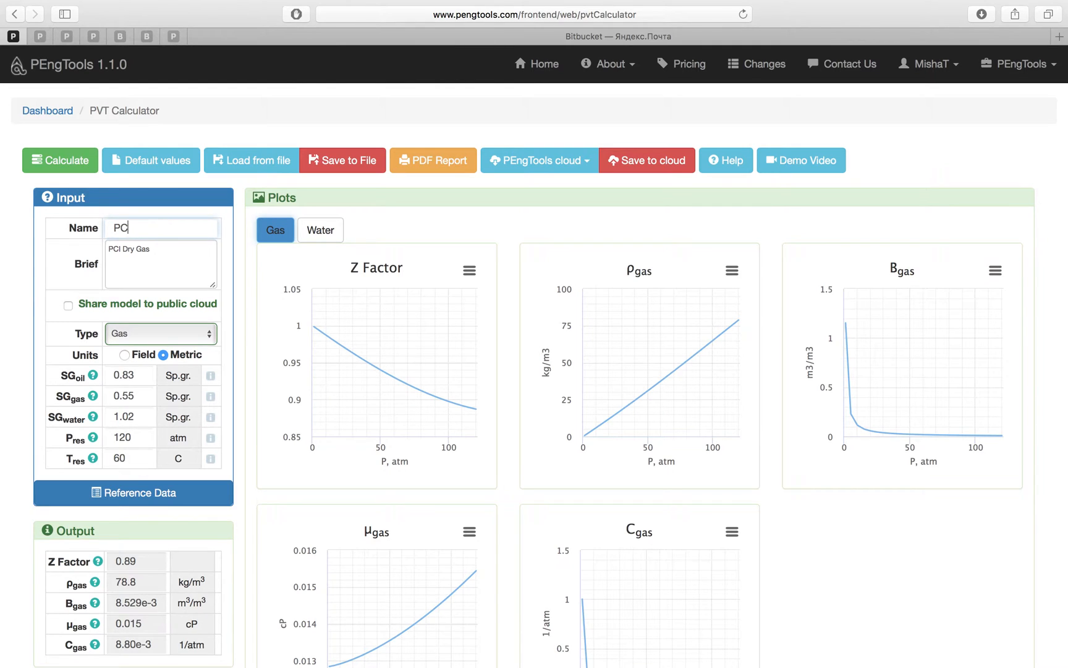
text(I Trainig)
drag(149, 248, 109, 248)
right_click(150, 227)
key(Escape)
text(Training)
Step: Replace the model's brief with 13.12.2016 and enable sharing the model to the public cloud
drag(157, 251, 106, 250)
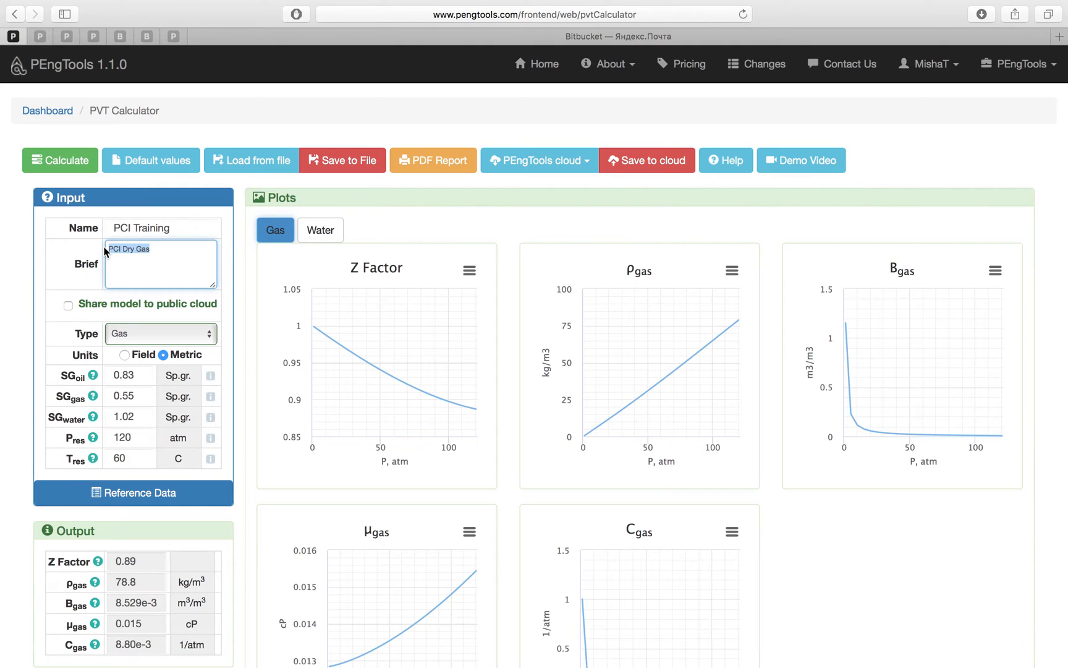
text(13.12.2016)
click(68, 305)
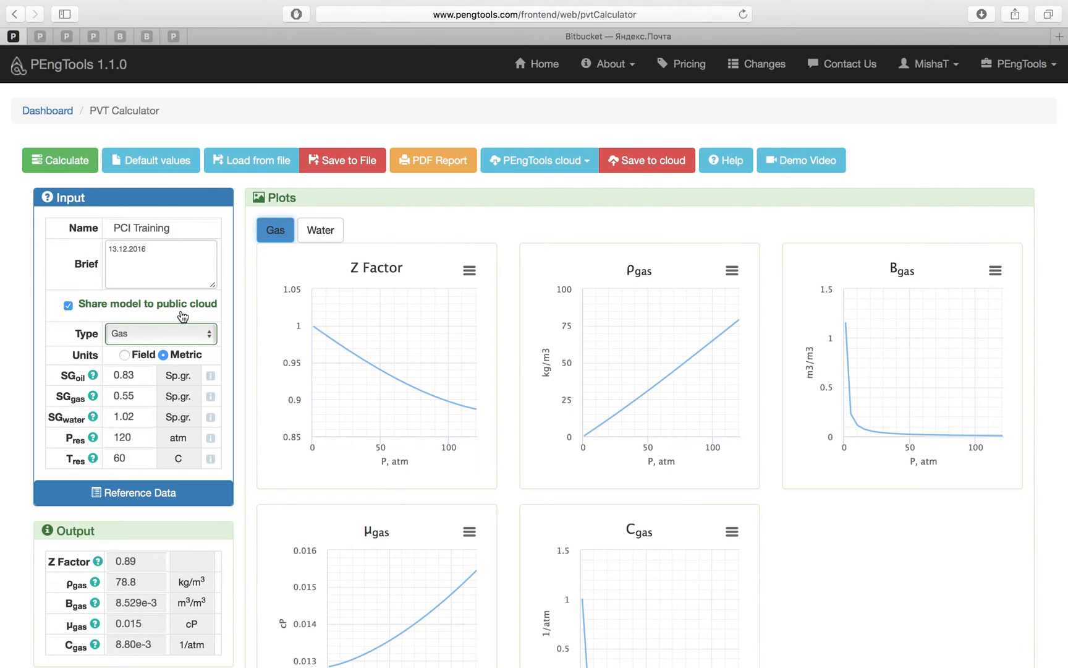
Step: Switch to field units and set oil gravity to 50 API, gas gravity to 0.722 and water gravity to 1
click(124, 356)
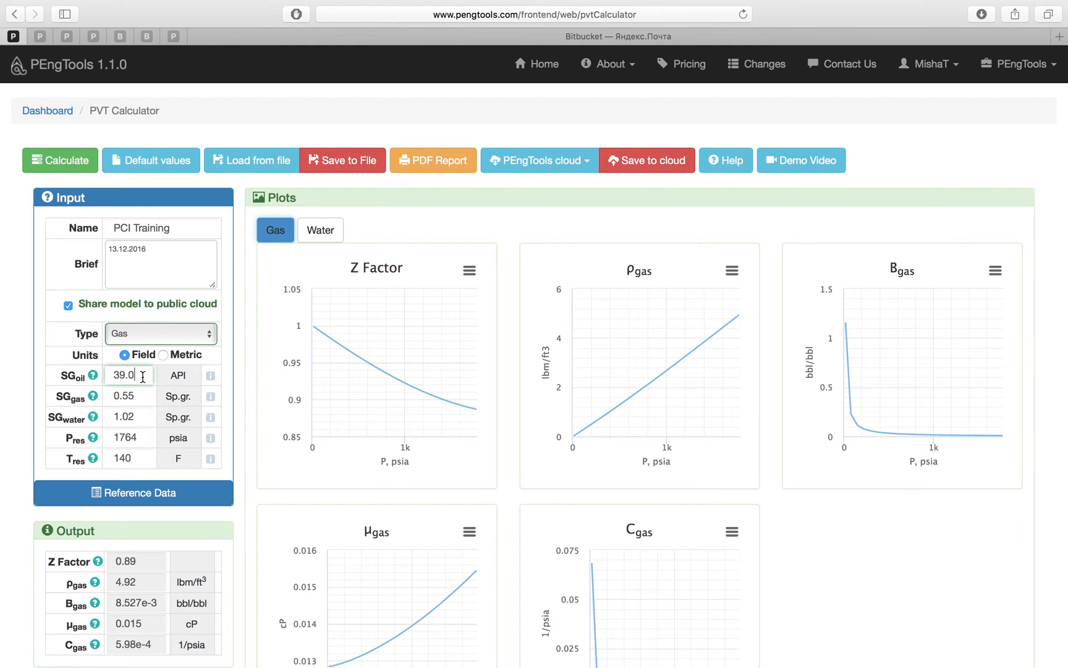
double_click(115, 375)
text(50)
click(144, 400)
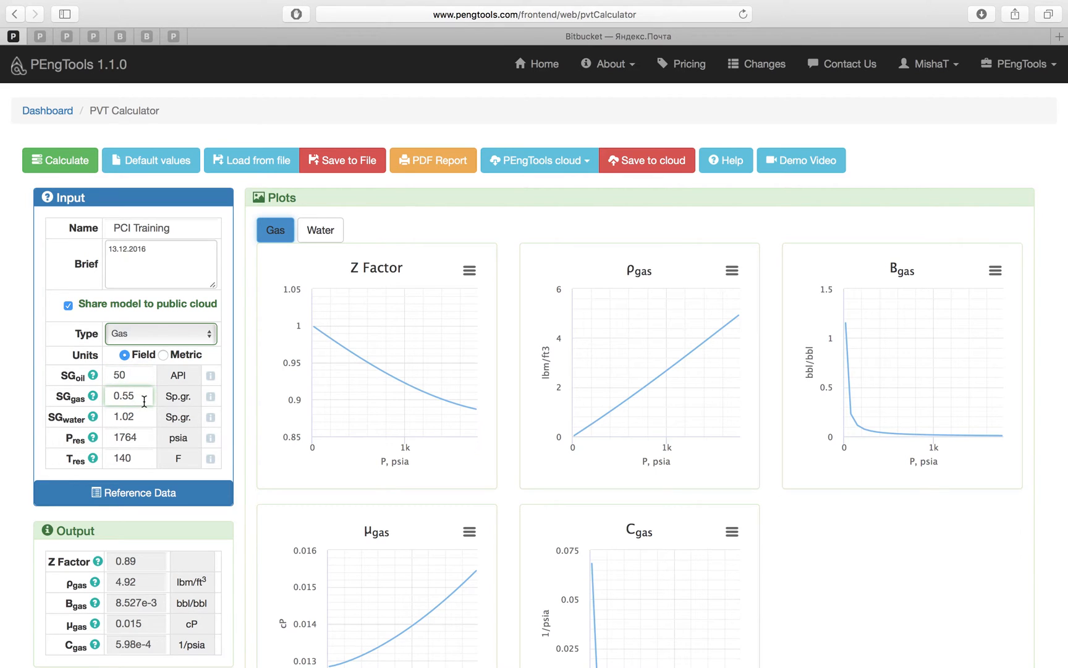
drag(121, 401, 145, 401)
text(722)
click(145, 416)
drag(143, 415, 105, 418)
text(1)
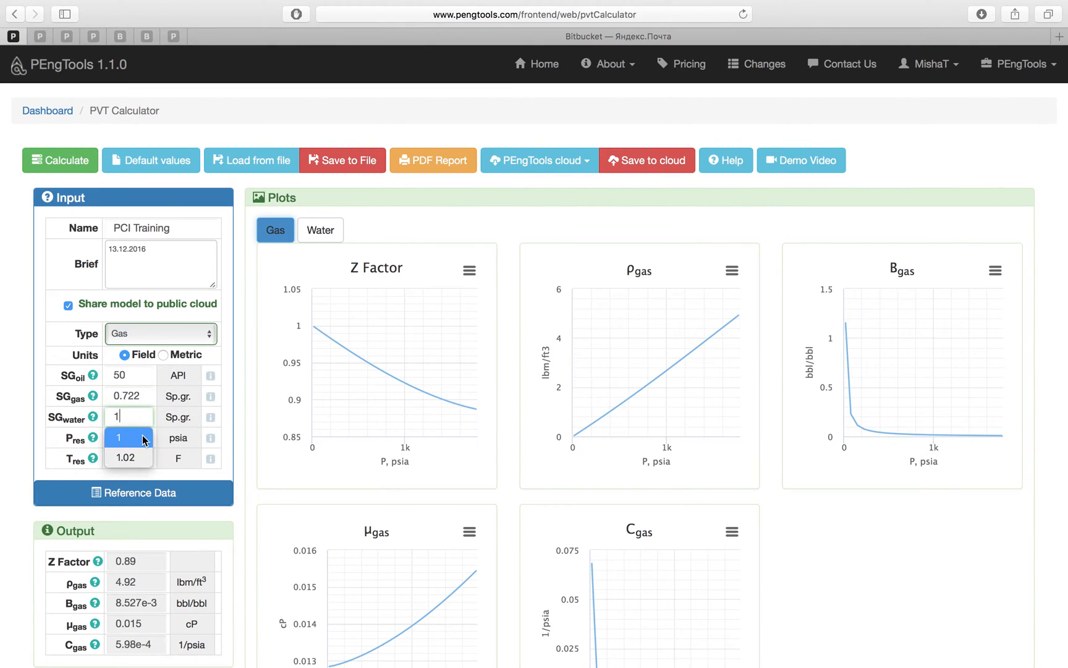
click(134, 438)
Step: Set reservoir pressure to 3800 psia and temperature to 180 F, and recalculate the gas properties
drag(140, 438, 110, 438)
text(3800)
drag(133, 457, 103, 458)
text(180)
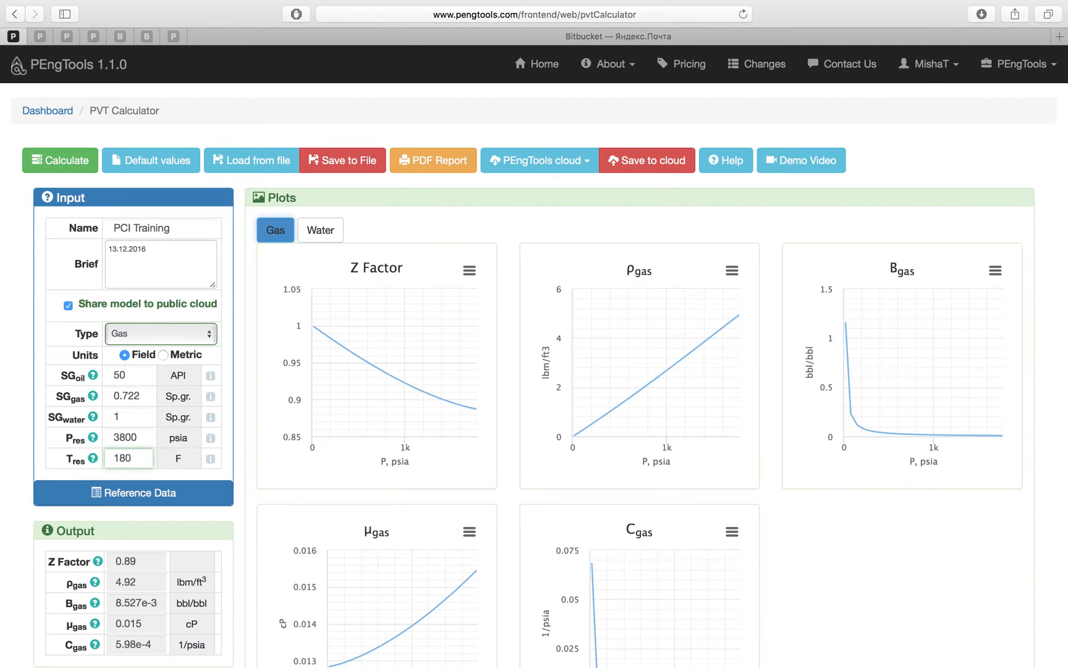
click(147, 437)
key(Return)
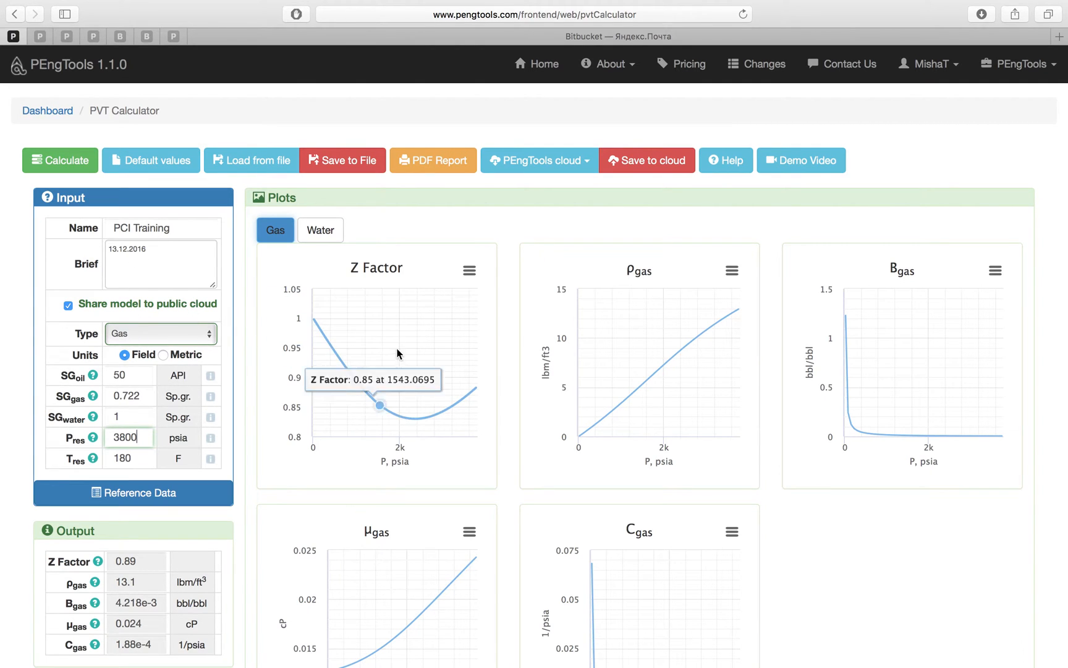
Step: Examine the calculated gas property outputs, the plots and the results table by pressure
scroll(313, 375, down, 1)
scroll(90, 489, down, 3)
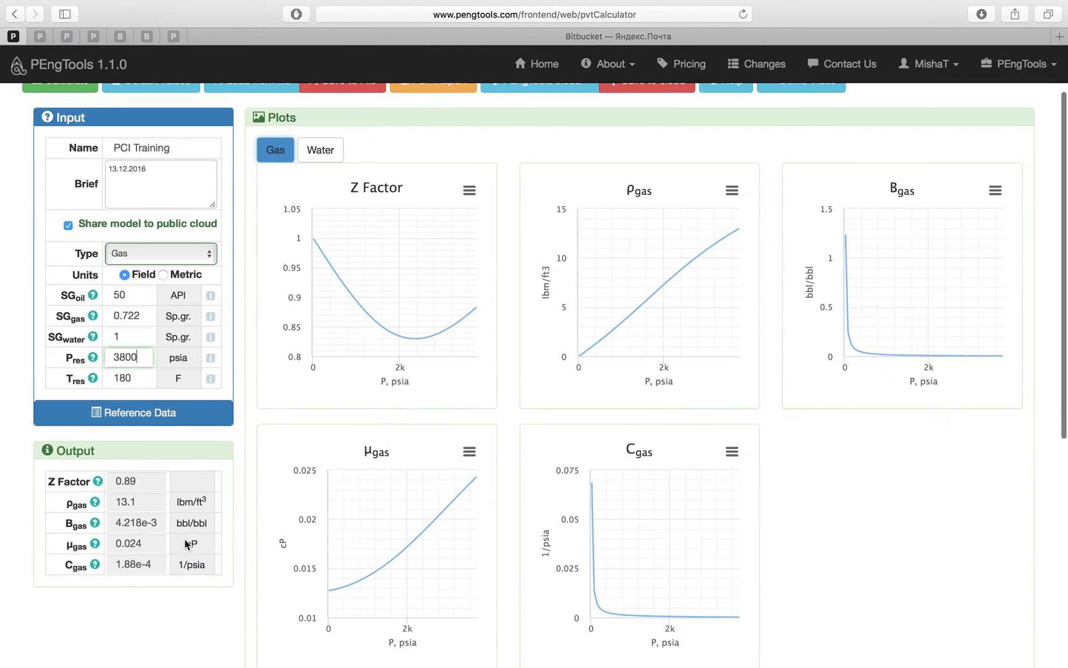
scroll(126, 519, down, 8)
scroll(126, 520, down, 3)
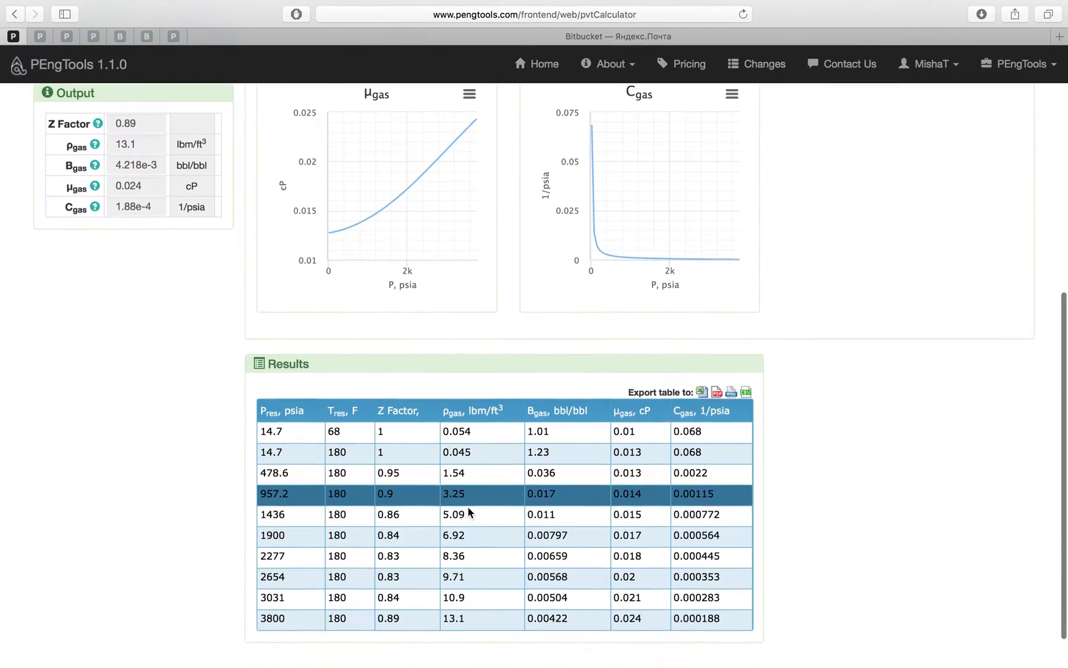
scroll(177, 473, up, 11)
scroll(176, 473, up, 3)
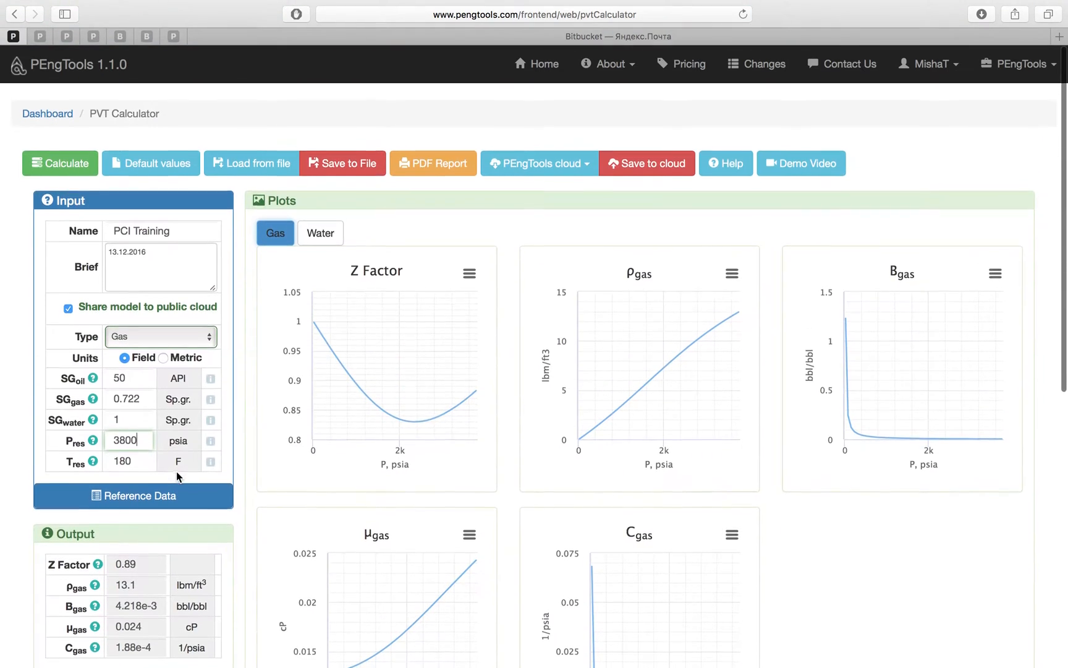
Step: Save the PVT model to the cloud as a new duplicate instead of overwriting the opened one
click(660, 162)
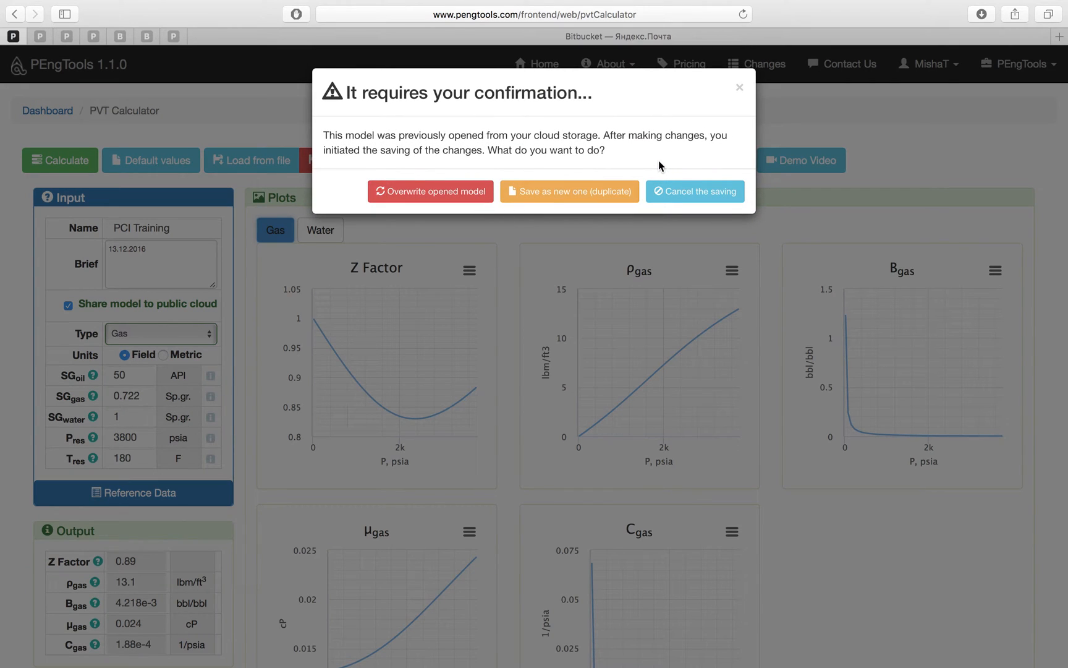
click(591, 191)
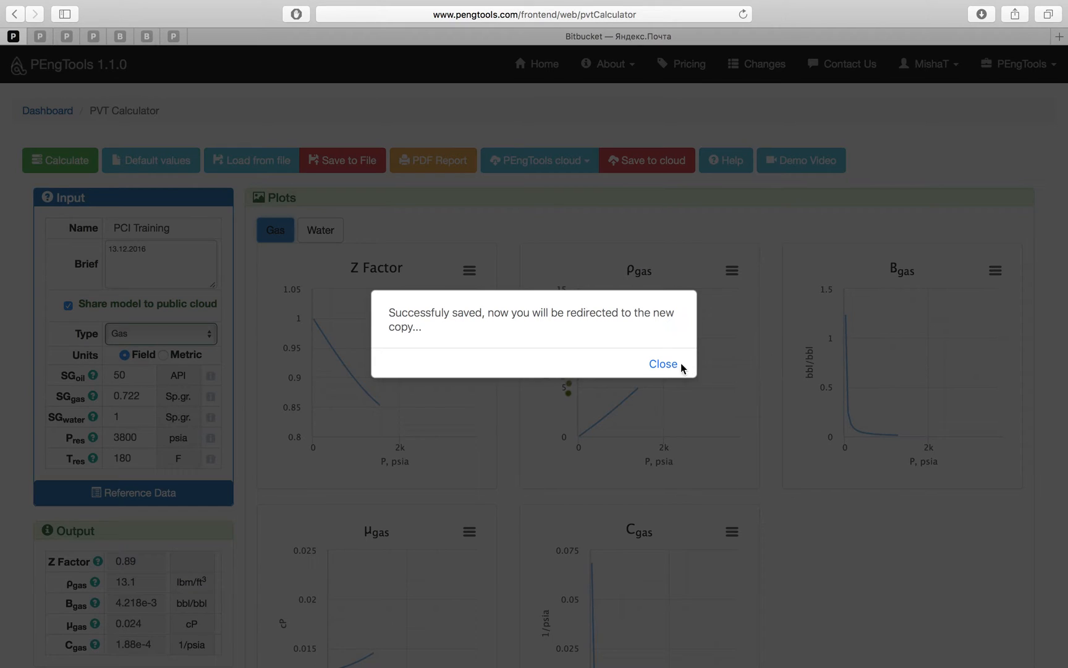
click(682, 367)
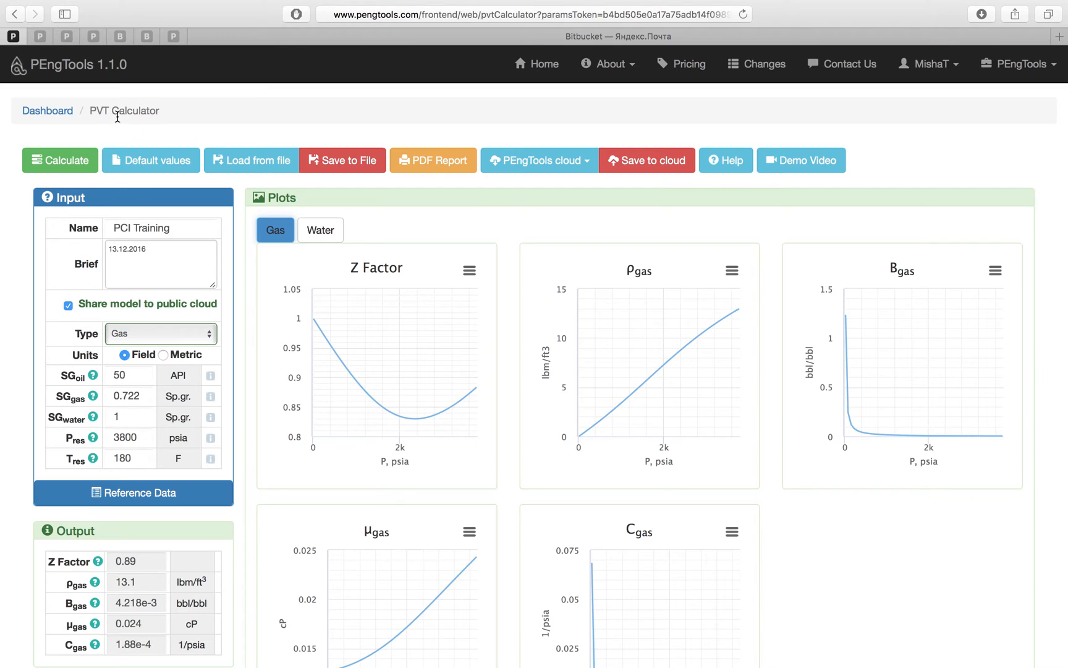
Step: List the shared models in the PEngTools cloud and load the PCI Training gas model with brief 13.12.2016
click(578, 163)
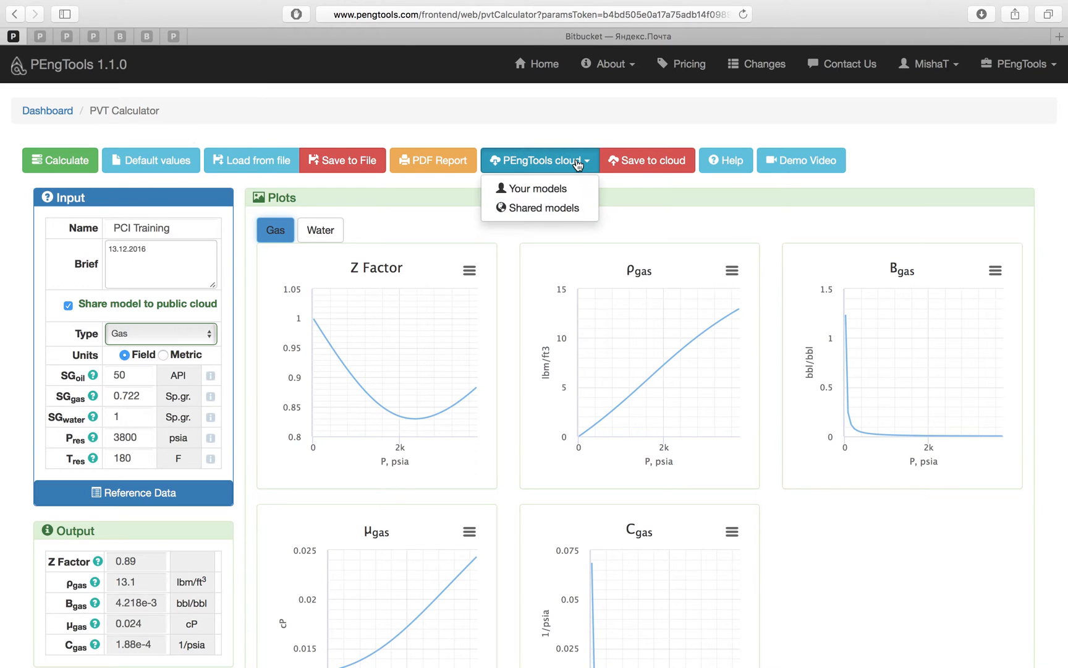
click(542, 210)
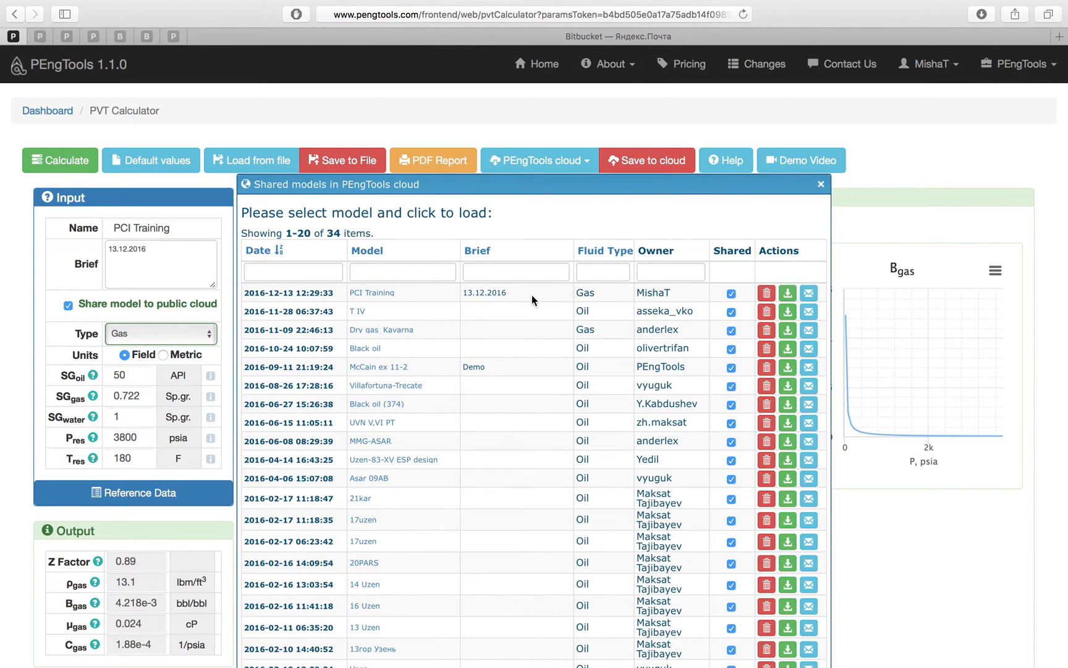
click(379, 294)
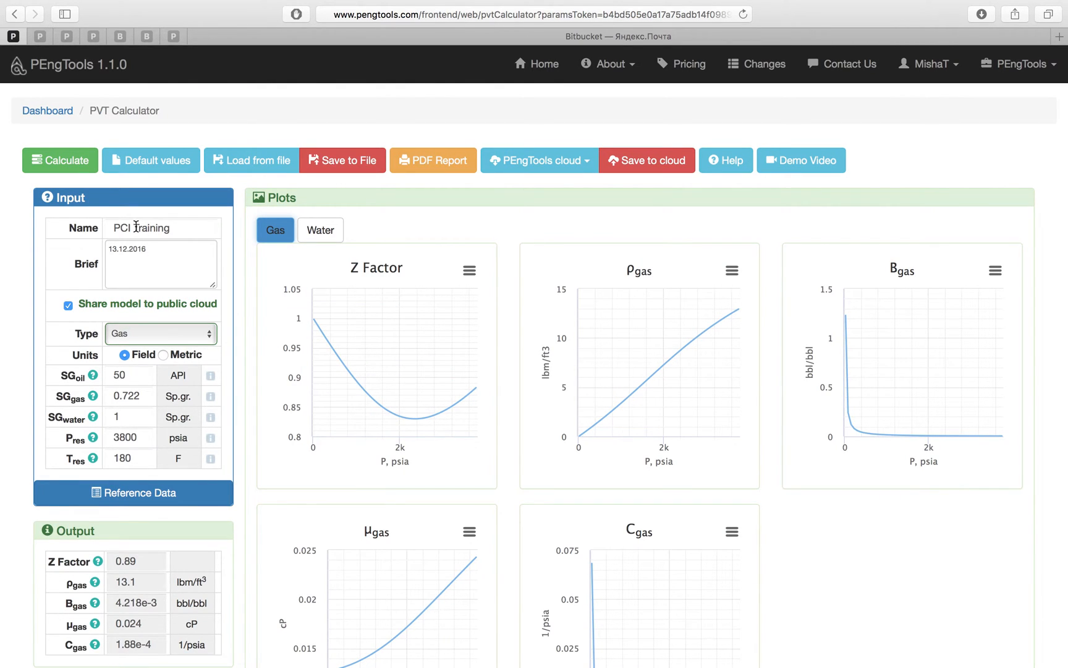
Step: Return to the dashboard and open the PQplot tool
click(53, 111)
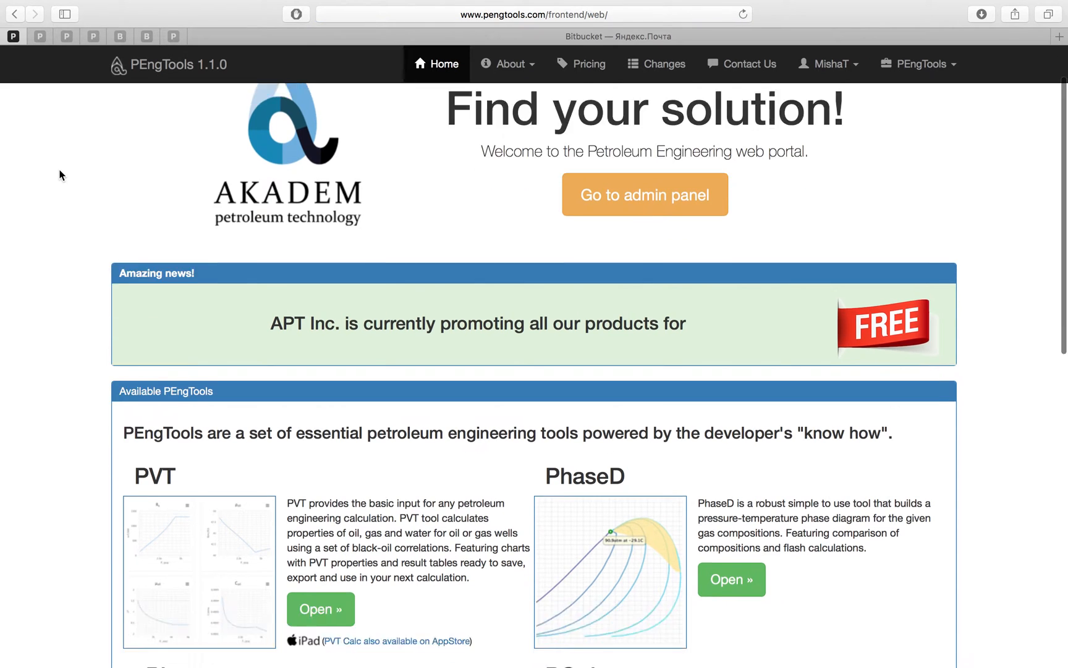
scroll(60, 175, down, 6)
click(604, 399)
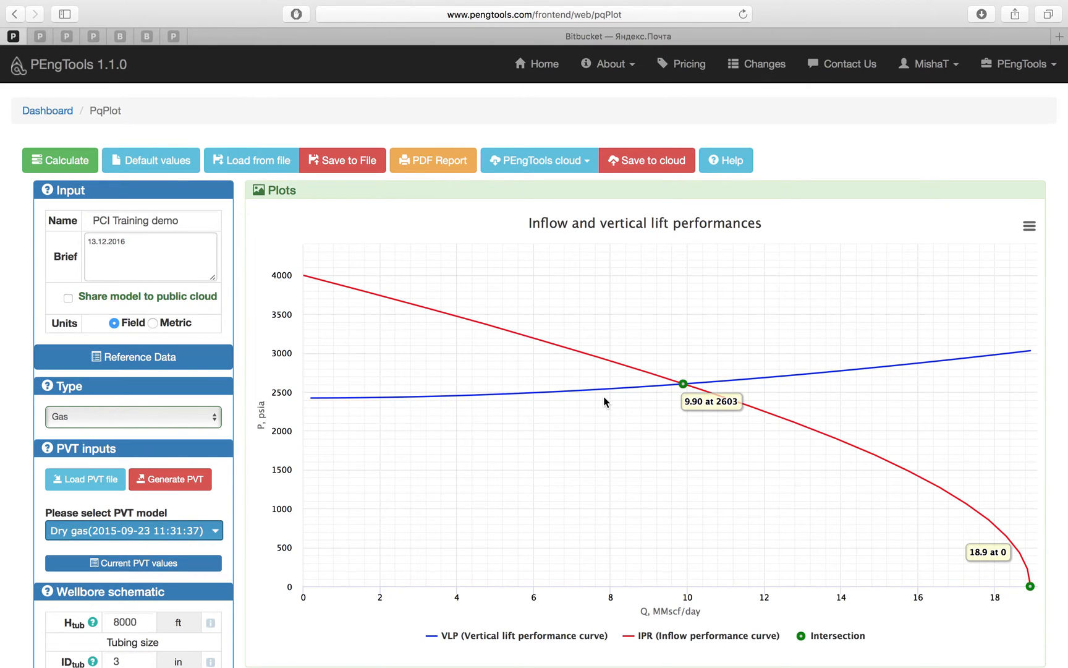
Step: Enable sharing the PCI Training demo model to the public cloud
scroll(604, 402, down, 1)
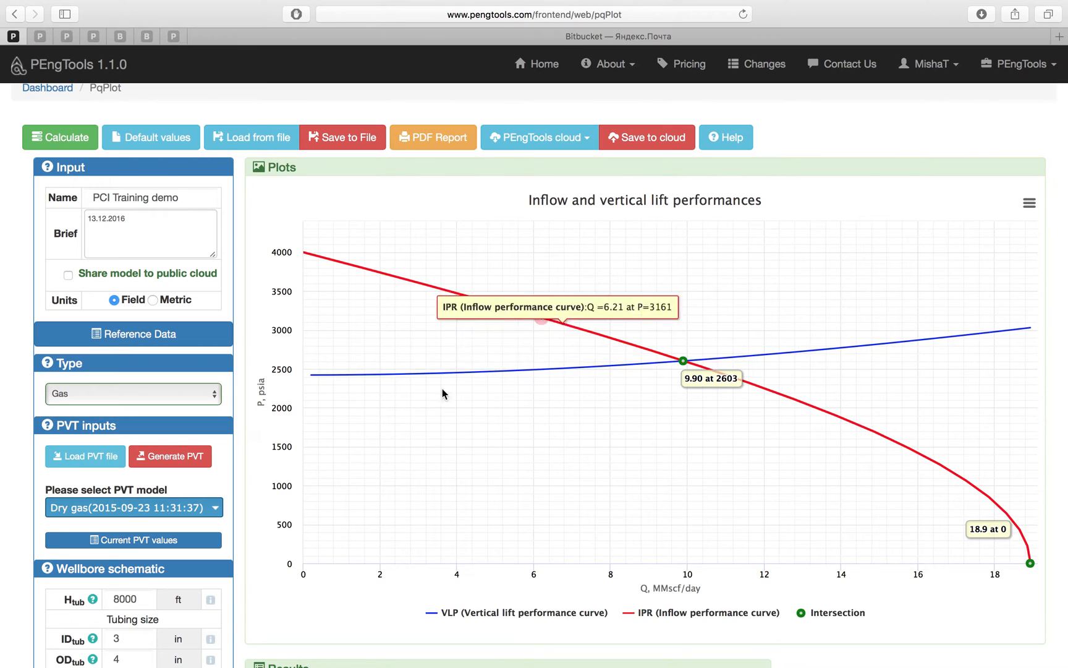
scroll(162, 262, up, 1)
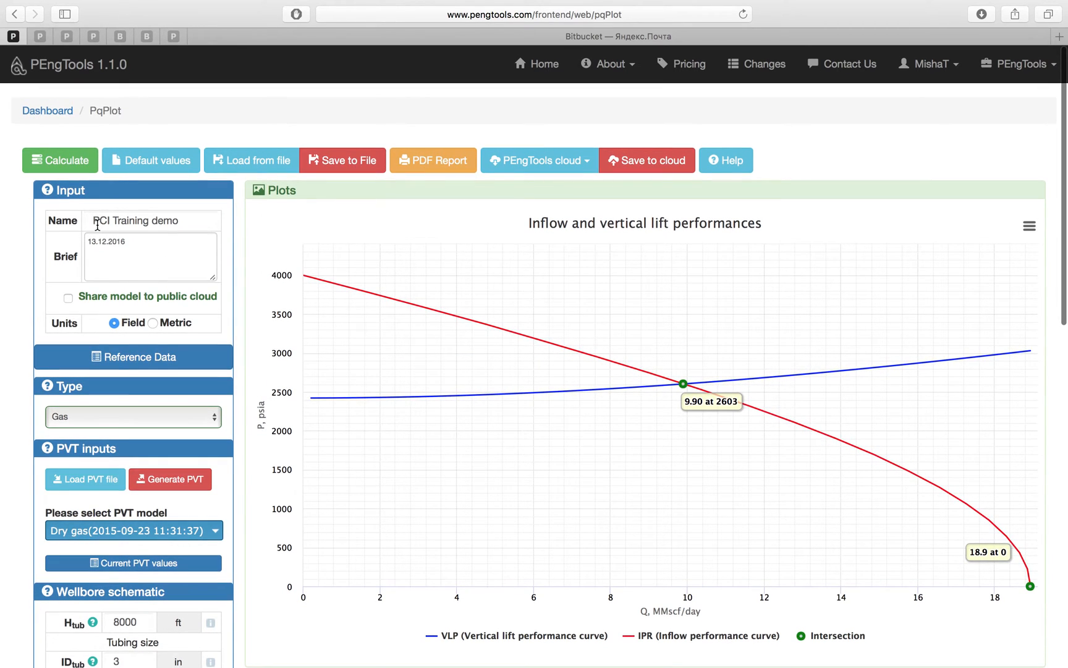
click(151, 242)
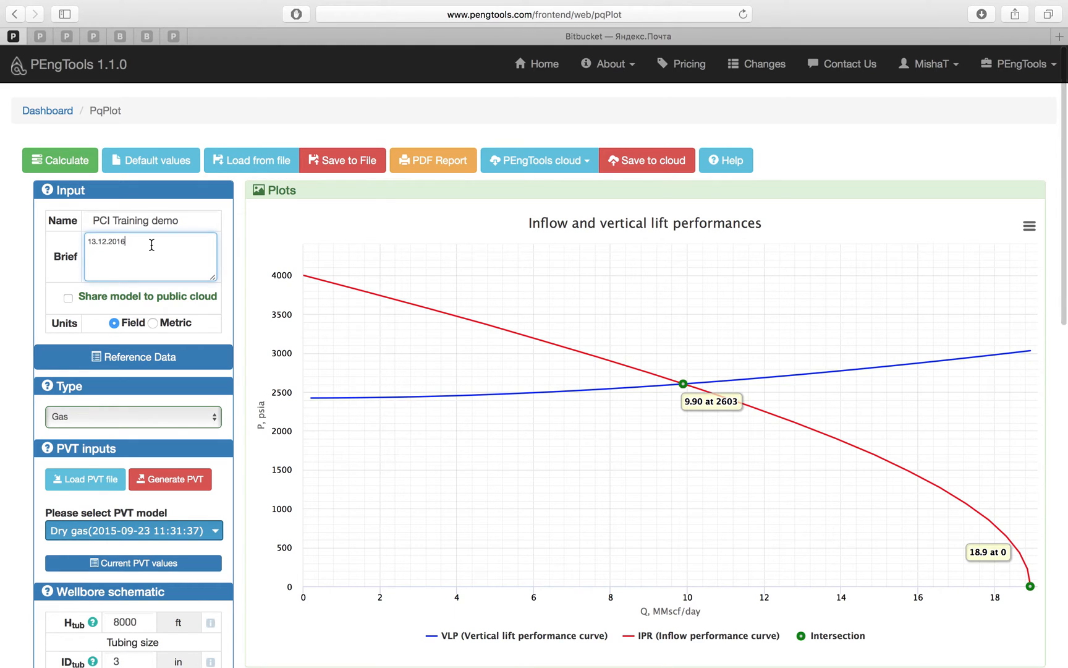
click(68, 298)
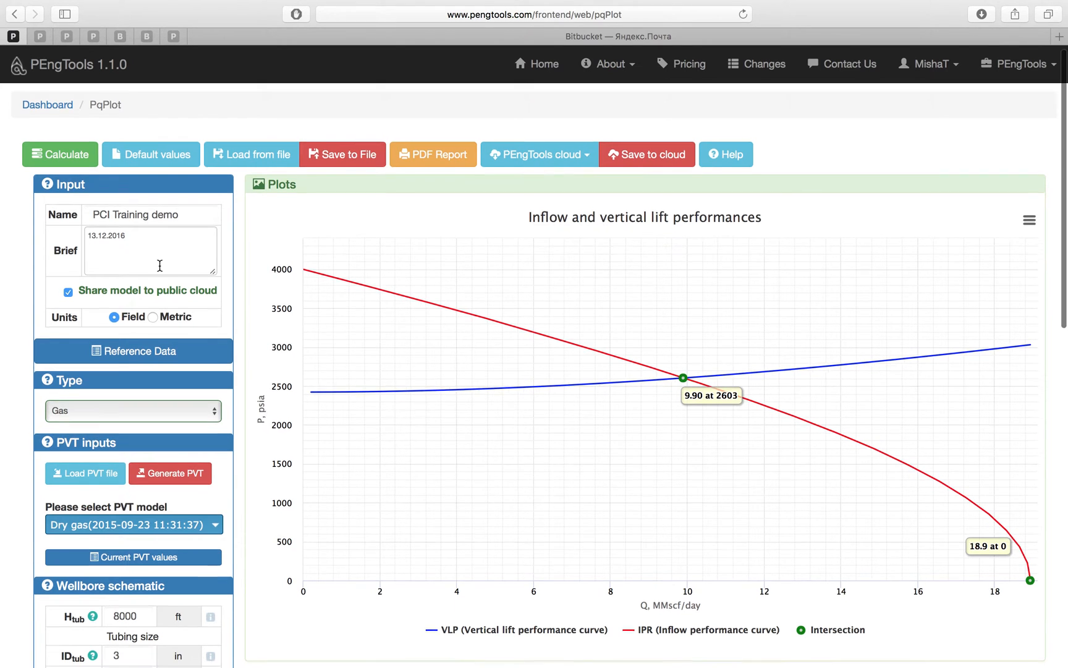
scroll(160, 275, down, 1)
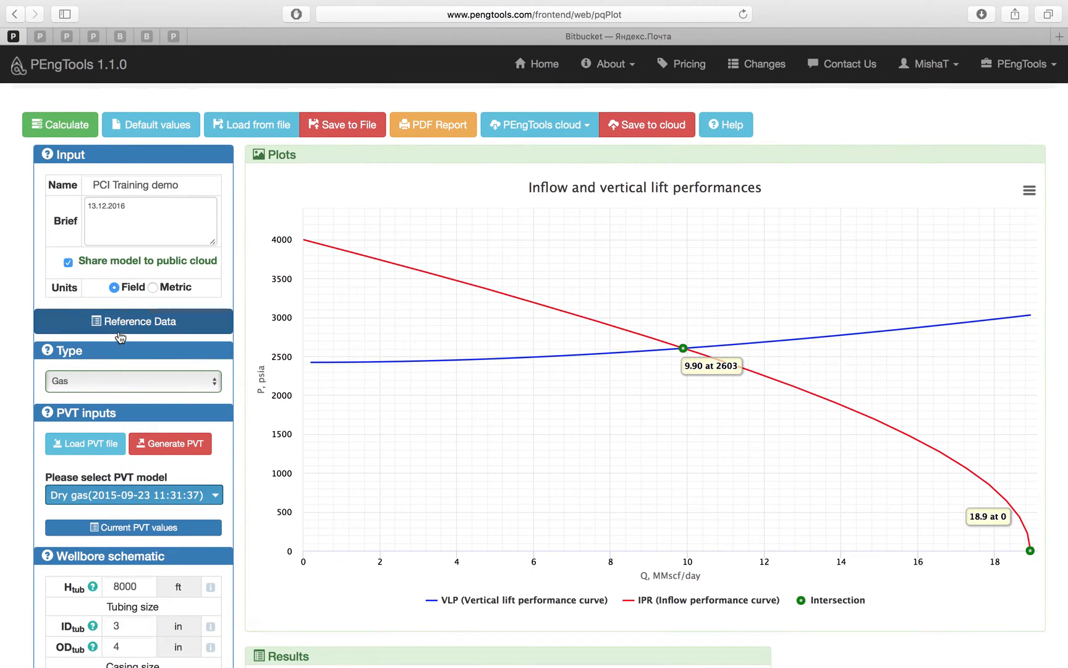
scroll(120, 336, down, 2)
scroll(119, 336, down, 1)
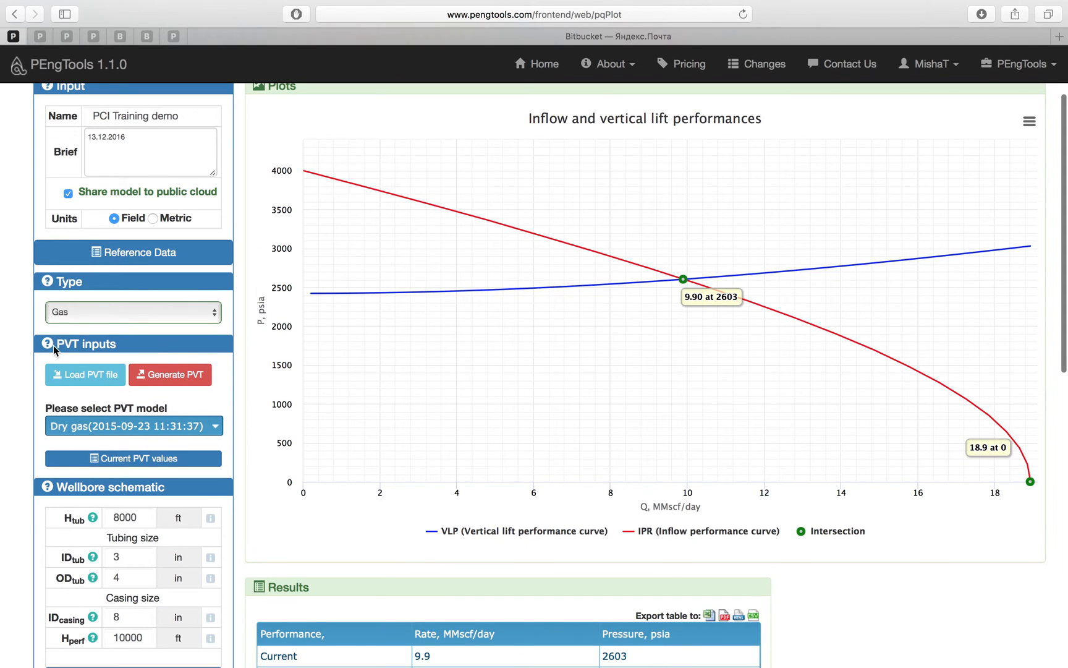
scroll(124, 339, down, 1)
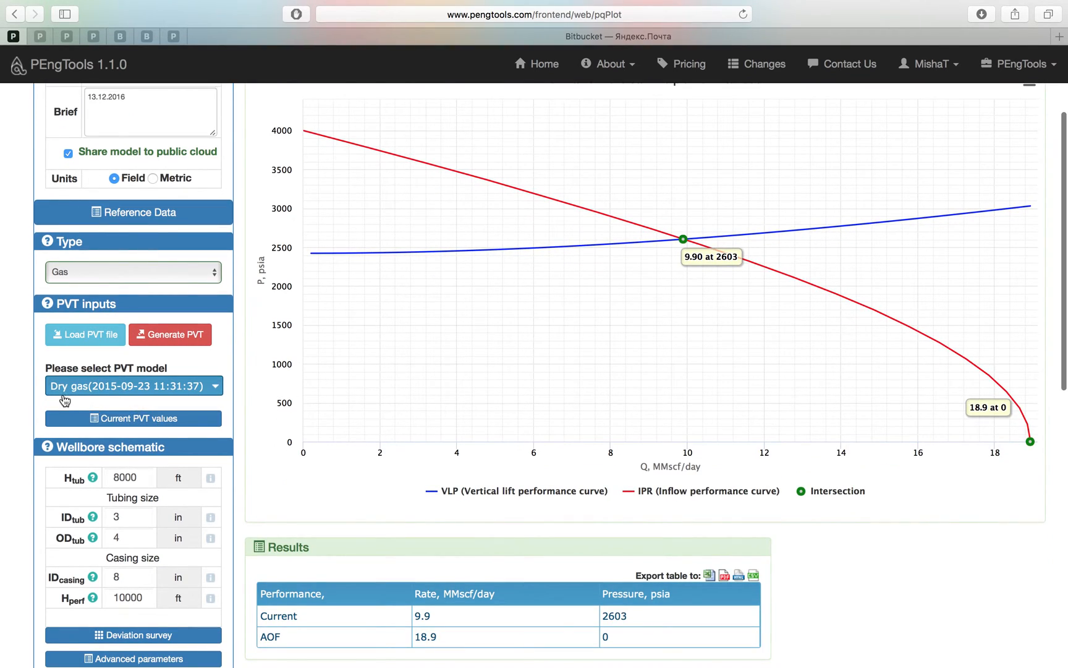
click(127, 390)
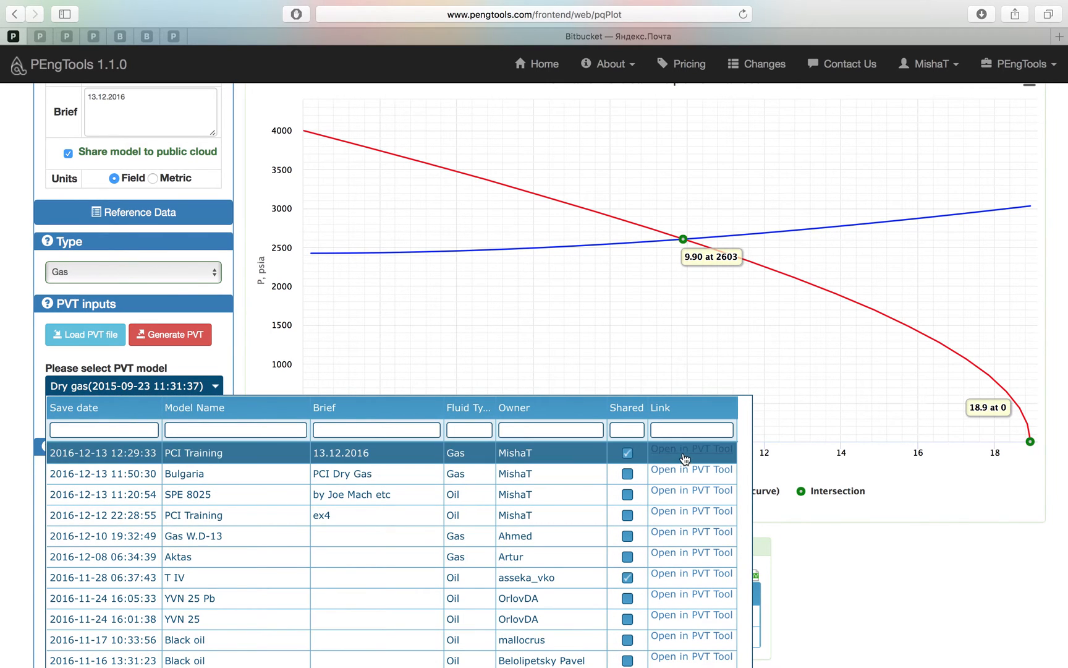
click(191, 456)
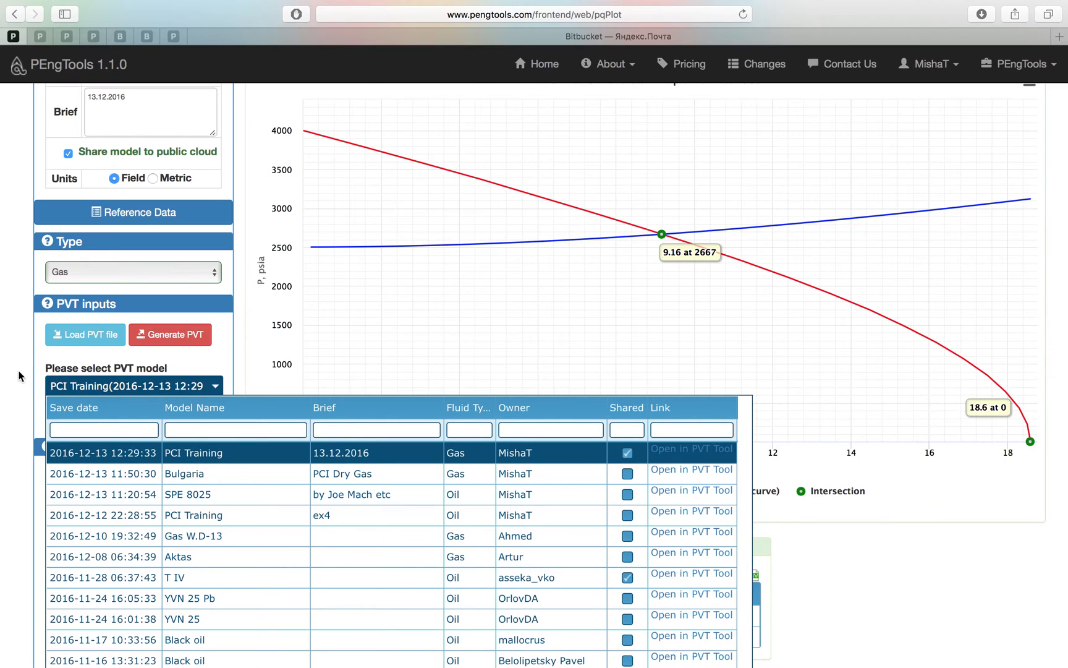
click(18, 376)
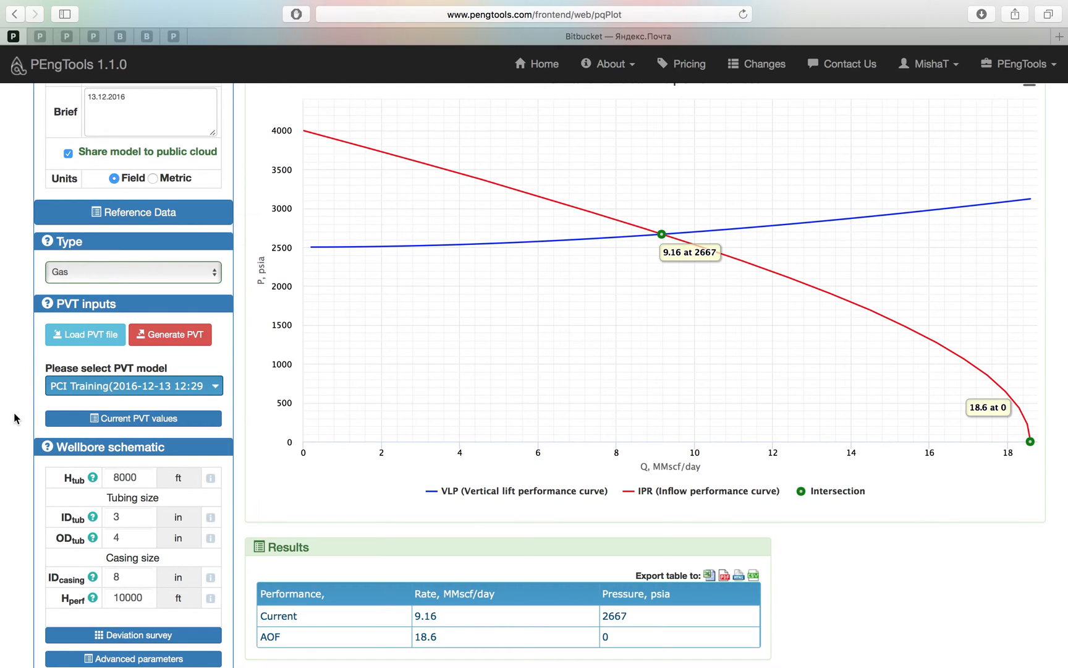
Step: Add the line "West Dikirnis 11" to the model's brief below the date
scroll(20, 417, up, 2)
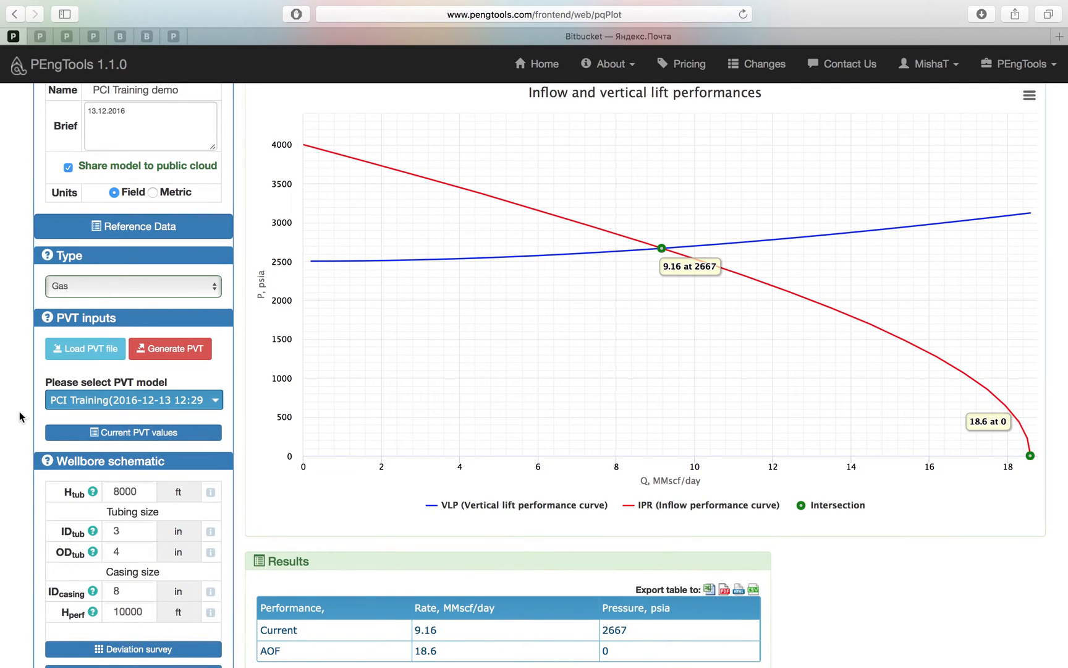
scroll(19, 417, up, 3)
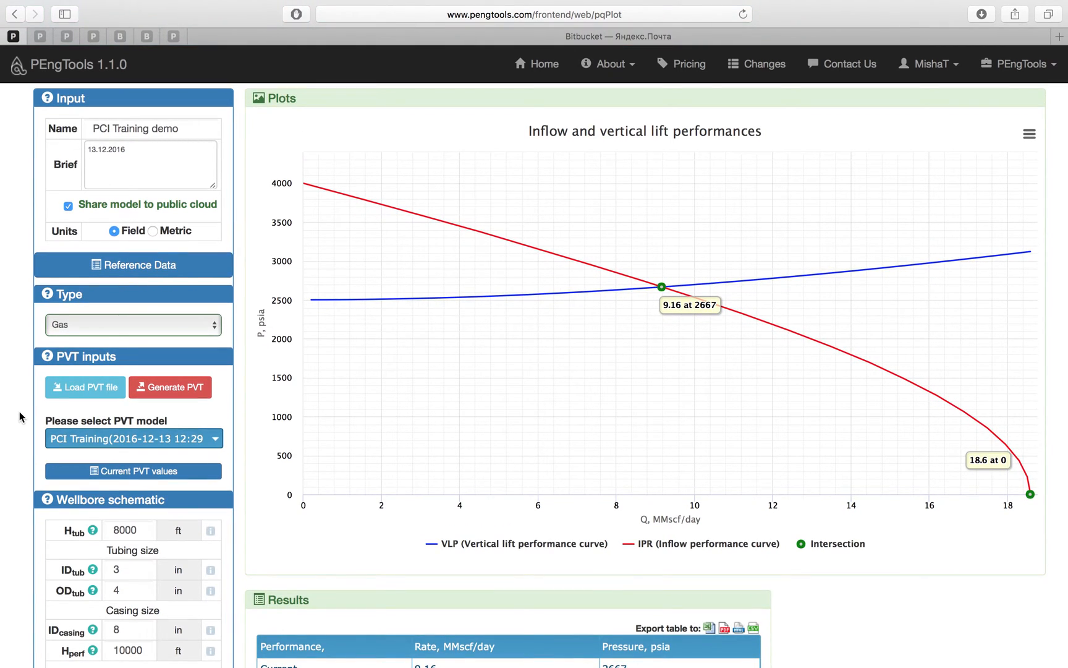
click(161, 159)
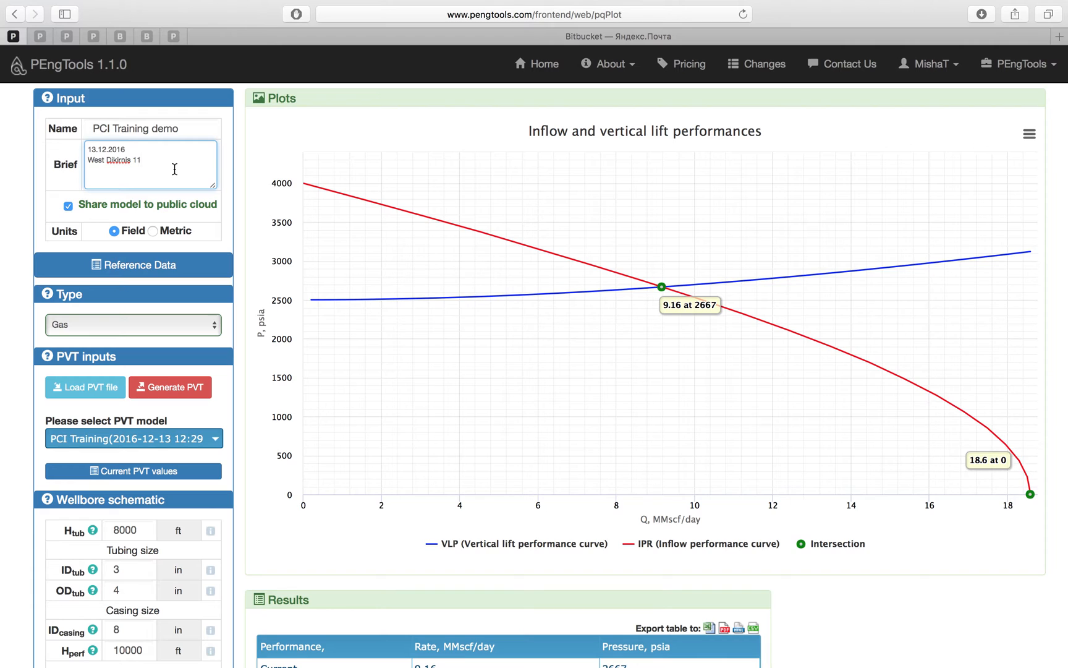
Step: Set the tubing depth Htub in the wellbore schematic to 8765 ft
scroll(175, 169, down, 2)
click(146, 484)
drag(145, 483, 111, 483)
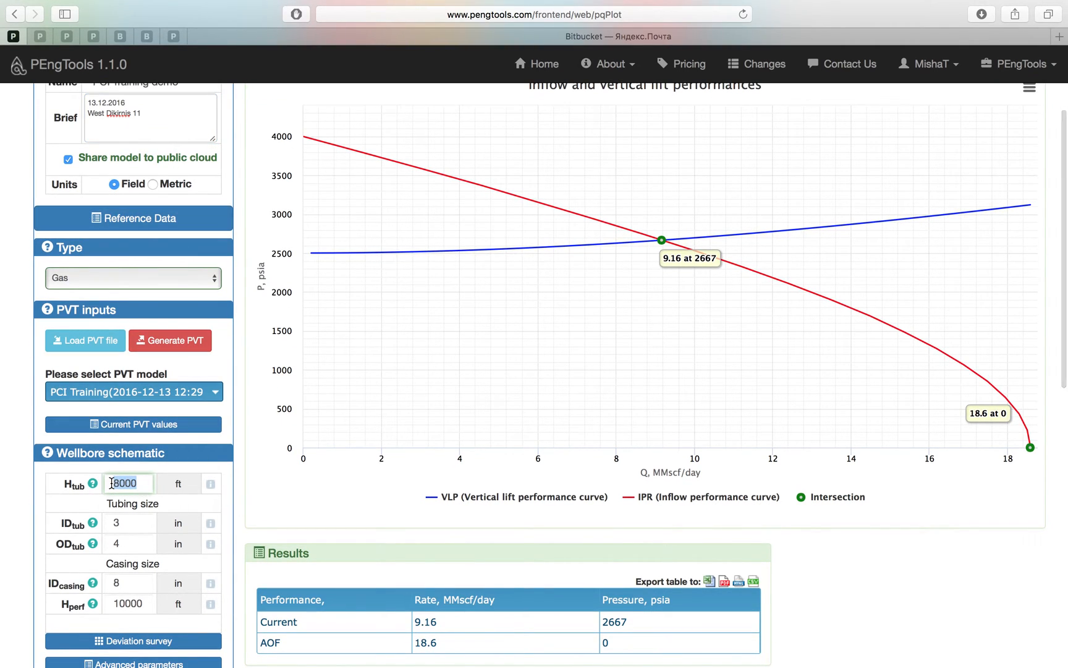
text(87)
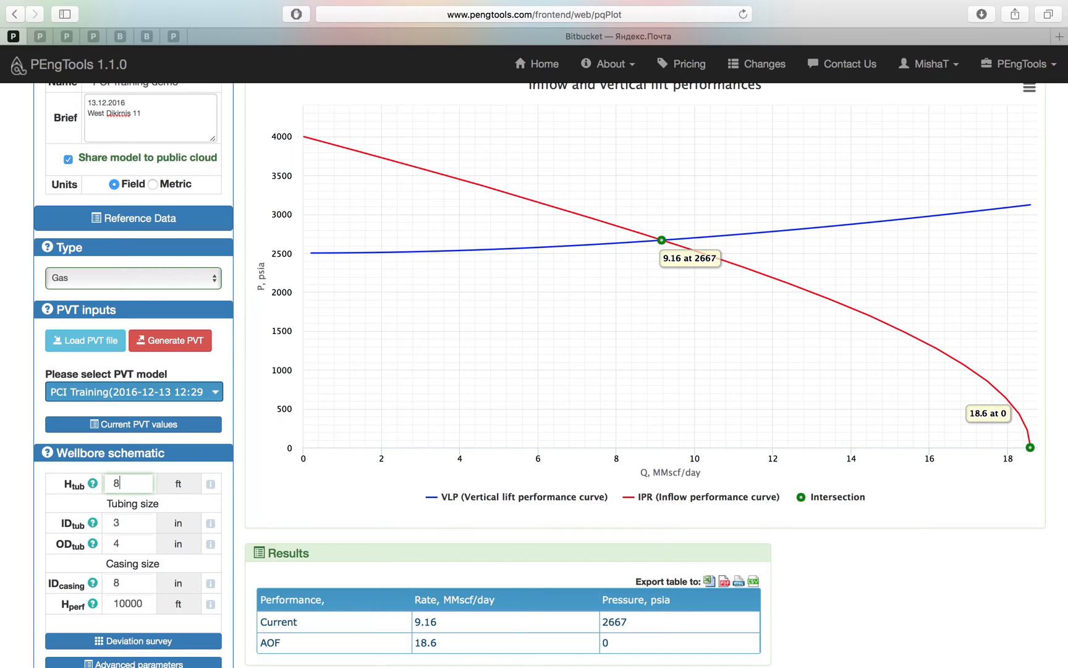
text(65)
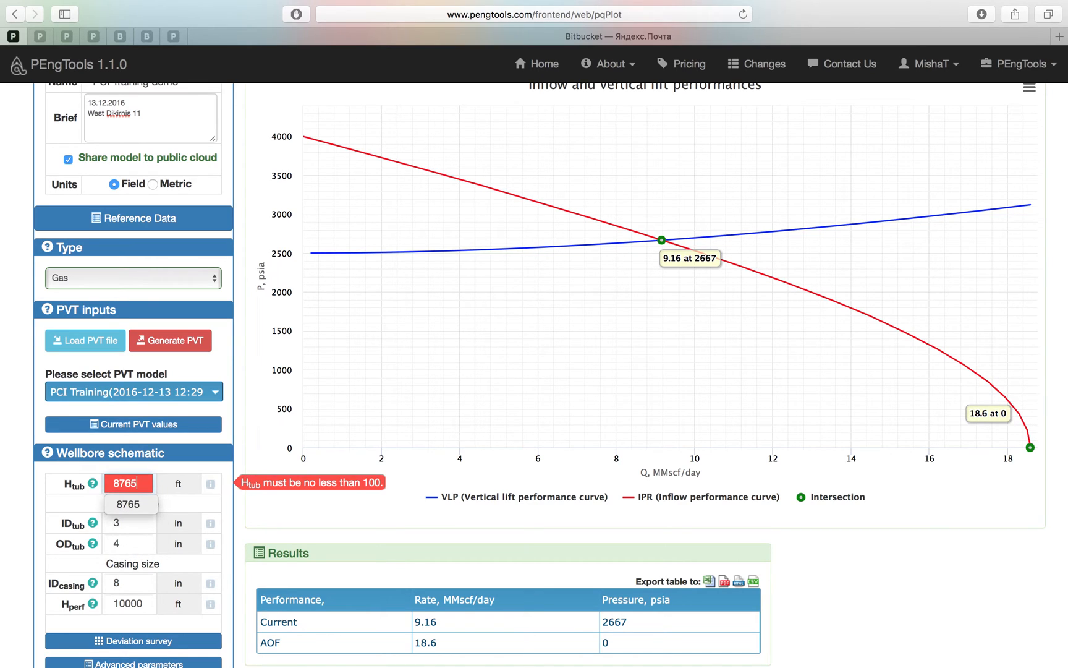
key(Tab)
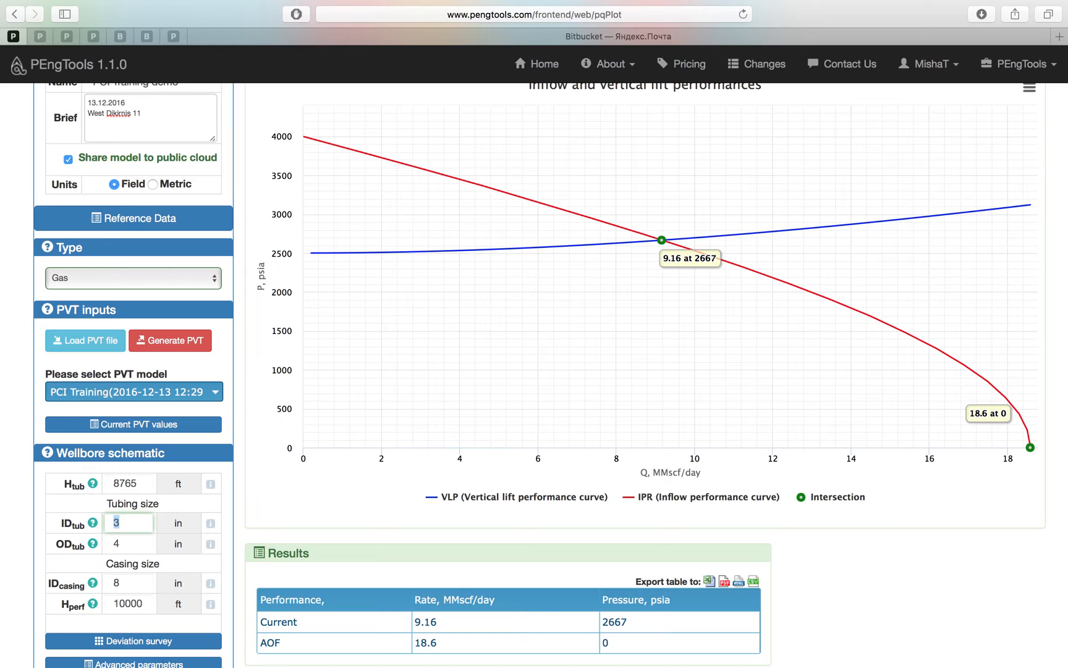
Step: Set the tubing's inner diameter to 2.99 in and its outer diameter to 3.5 in
text(2.99)
key(Tab)
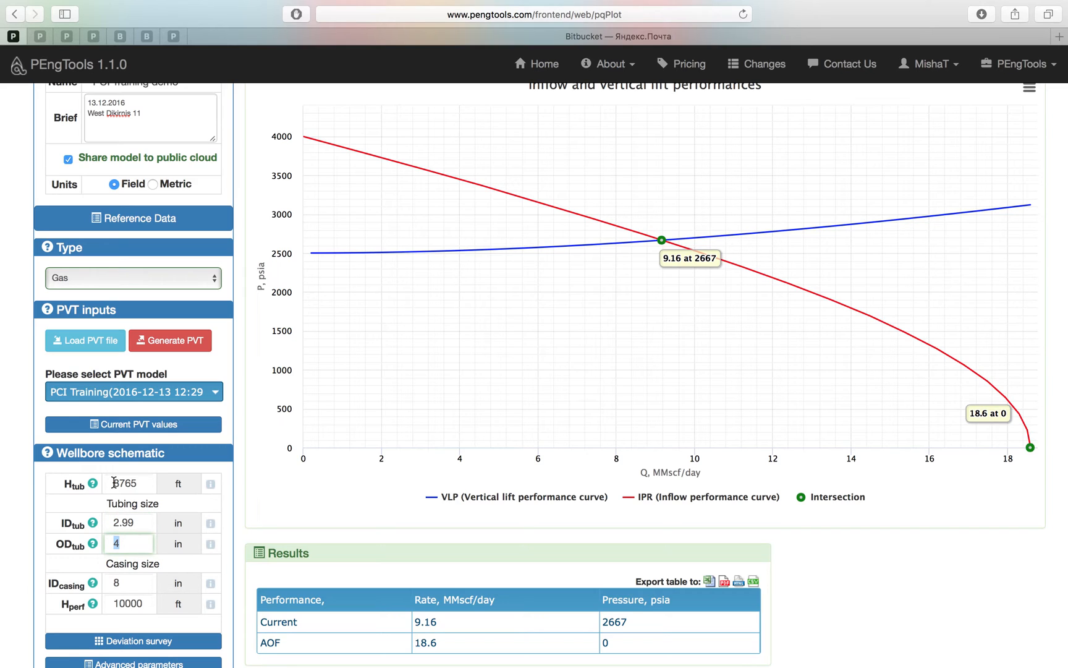
text(3.5)
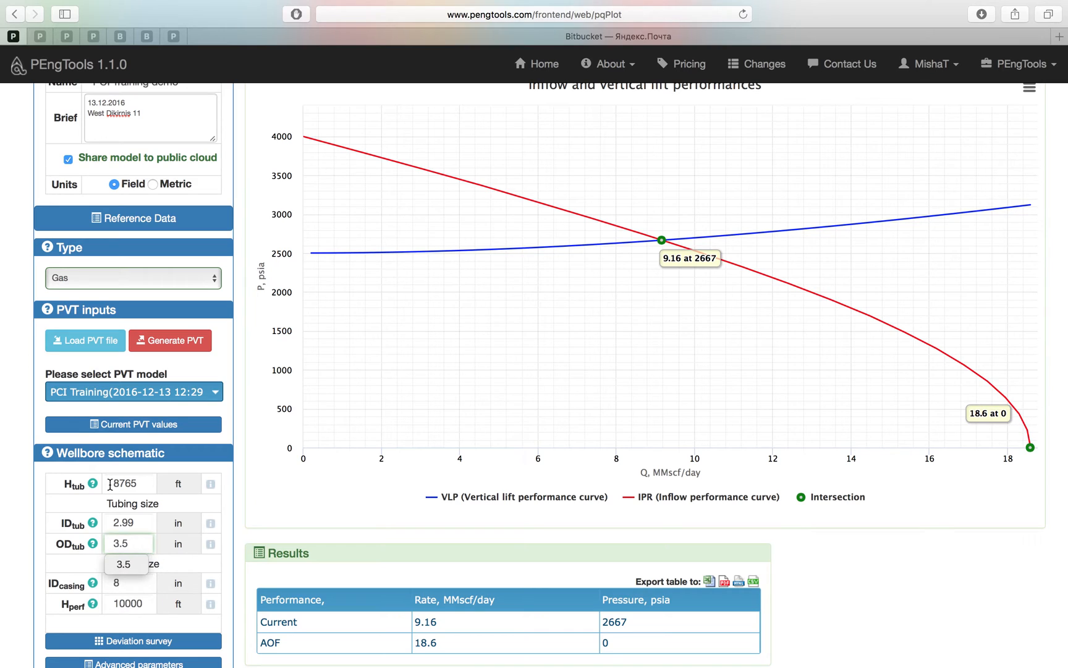
Step: Set the casing inner diameter to 7 in and the perforation depth Hperf to 9186 ft
click(144, 584)
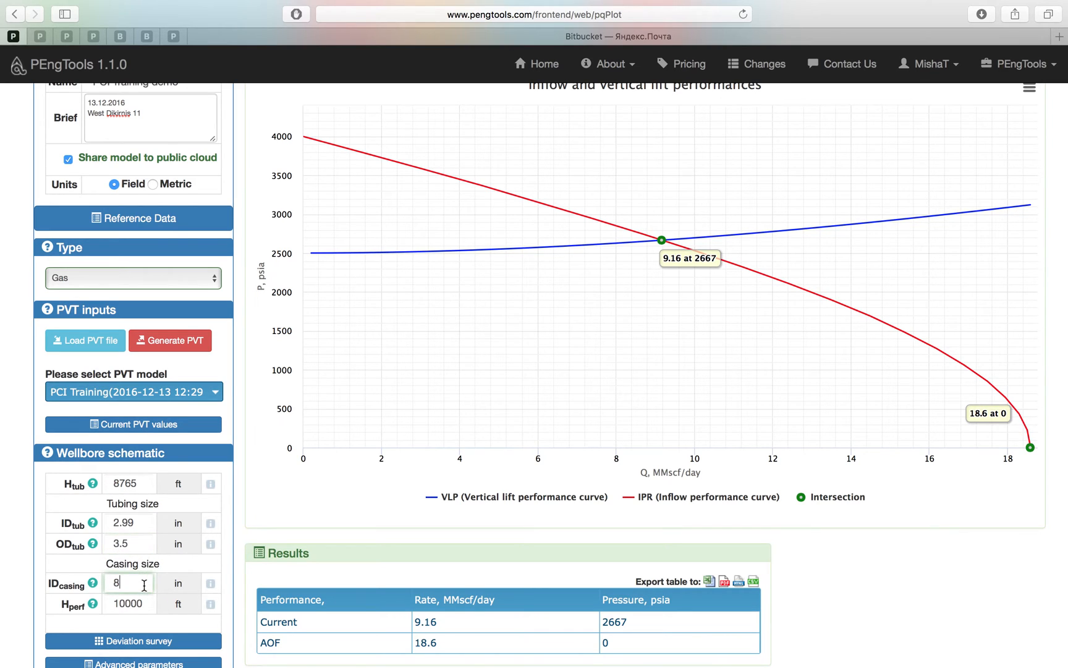
key(BackSpace)
text(7)
key(Tab)
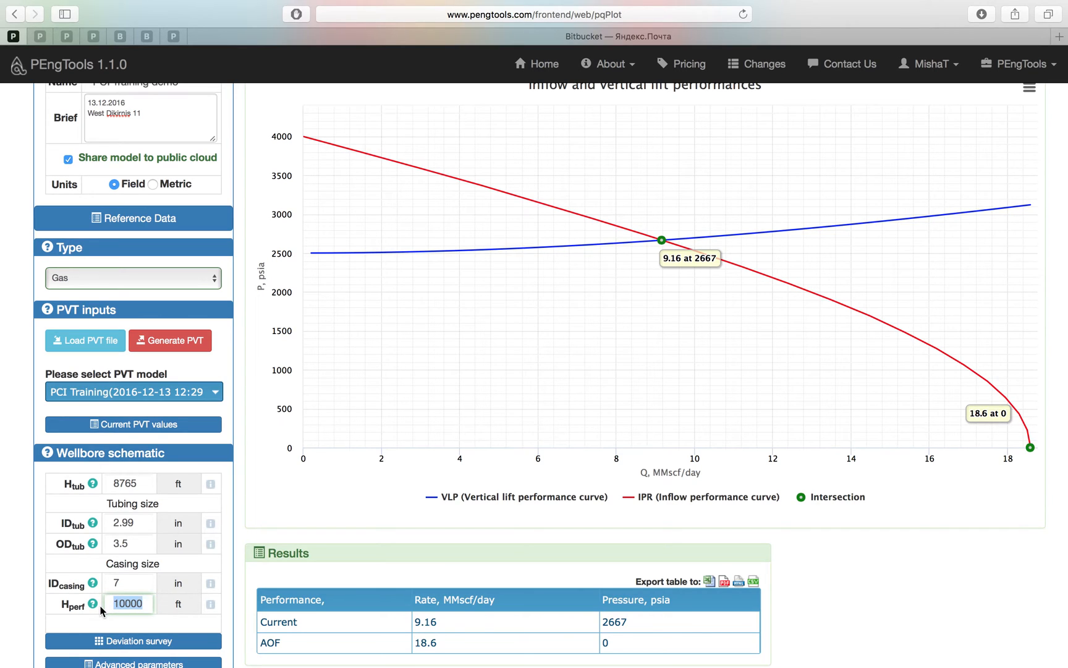
text(9186)
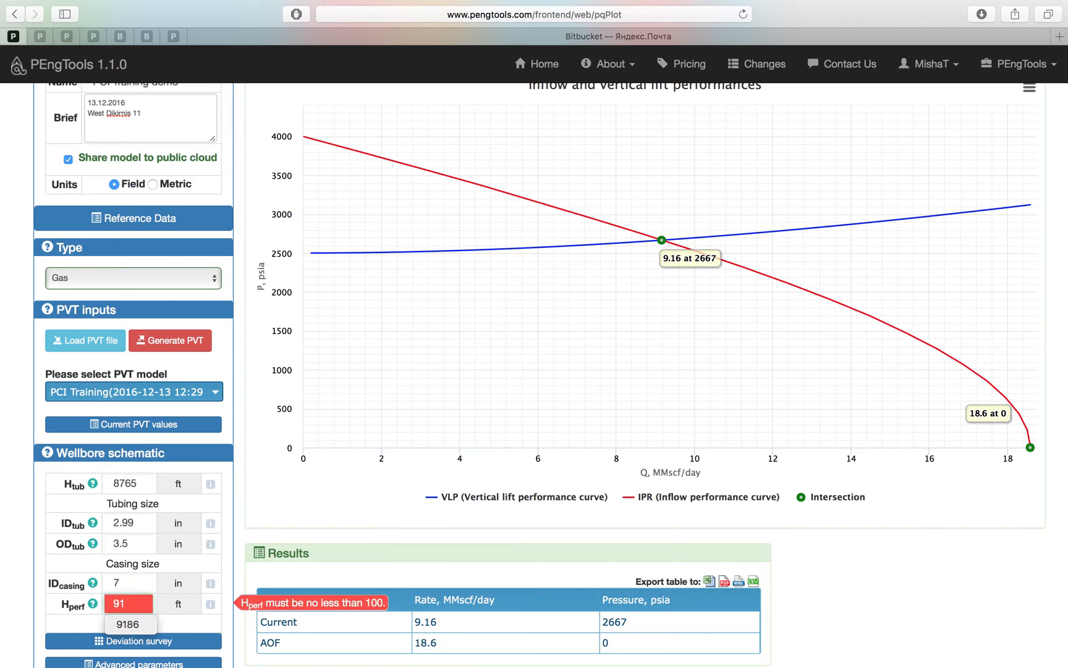
click(135, 583)
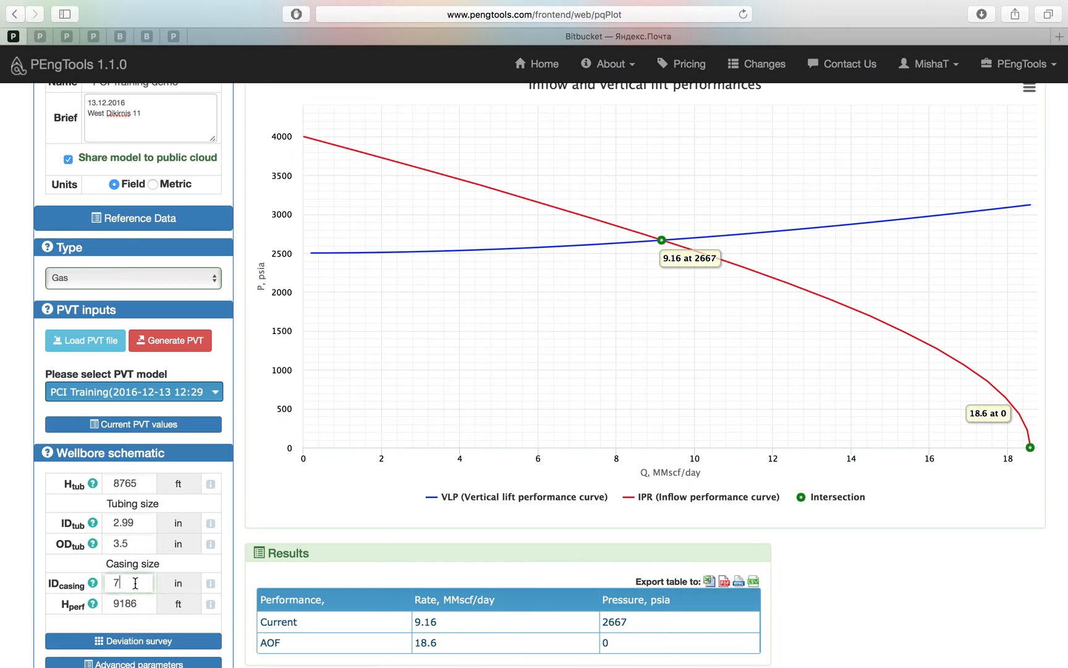
Step: Review the MD and TVD entries in the well's deviation survey and return to the main inputs
scroll(135, 583, down, 3)
mouse_move(95, 422)
scroll(151, 448, down, 4)
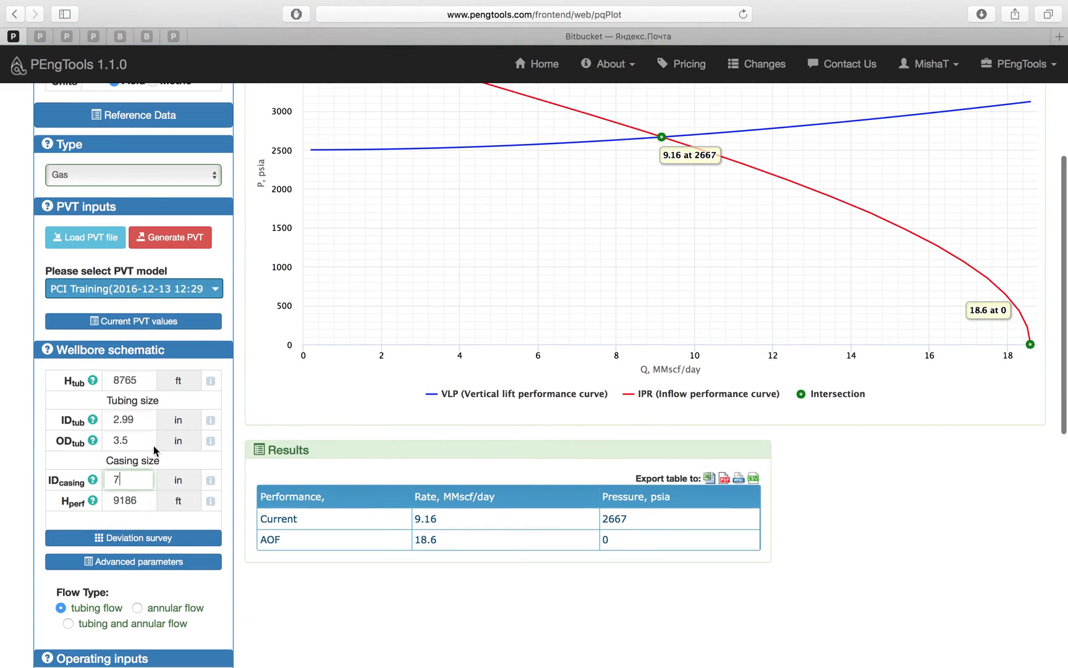
scroll(161, 447, down, 3)
scroll(163, 444, down, 3)
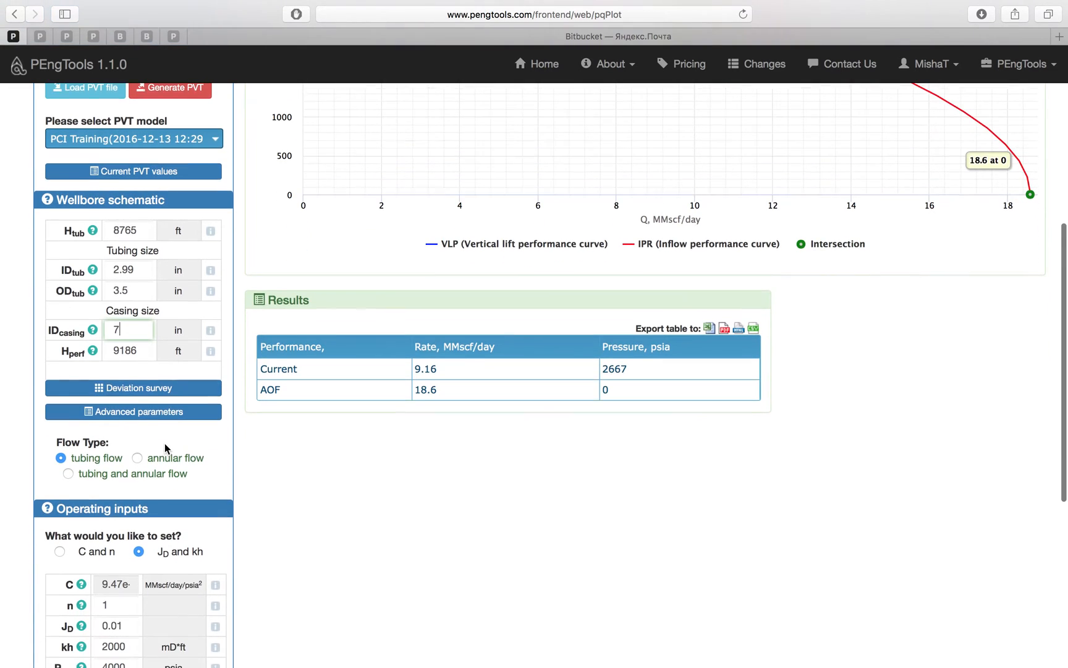
click(155, 388)
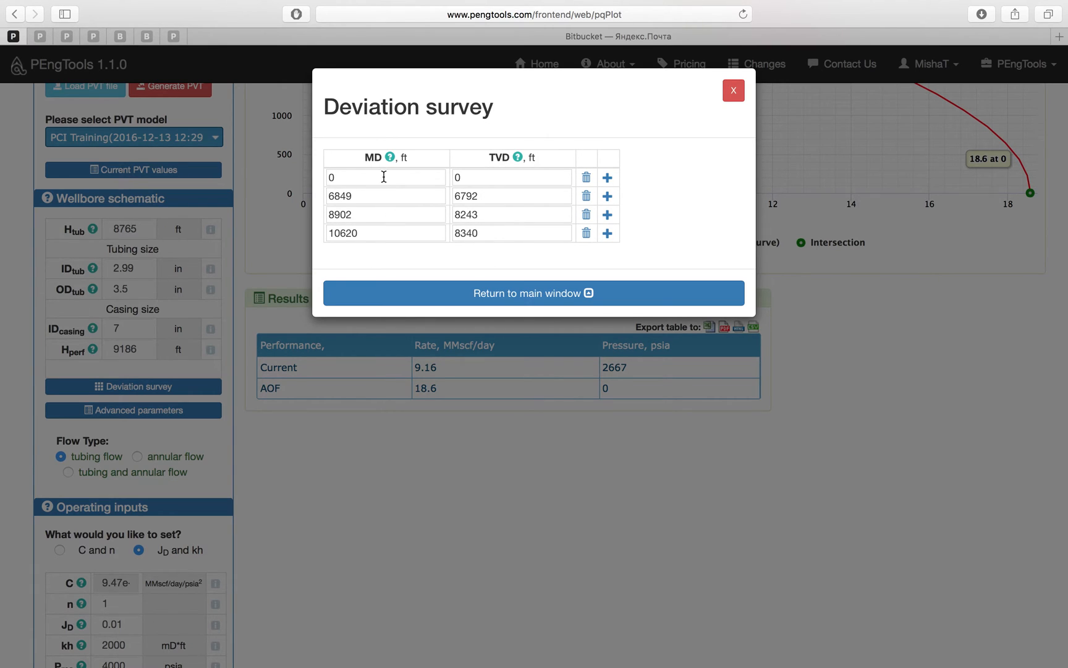
click(733, 94)
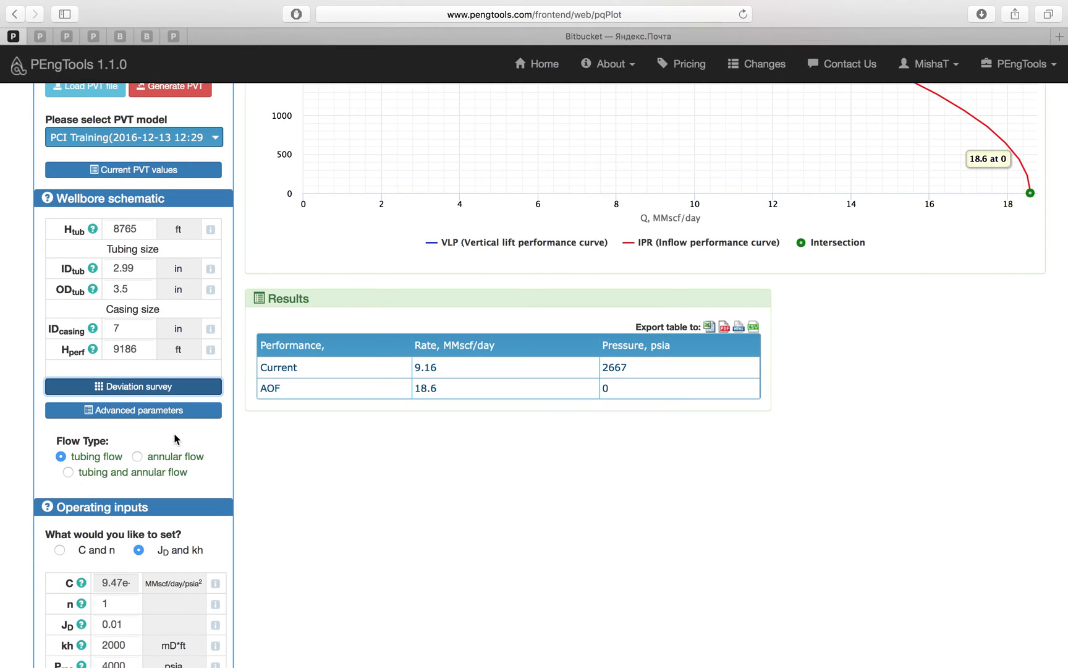
Step: Set the productivity index JD in the operating inputs to 0.13
scroll(175, 439, down, 3)
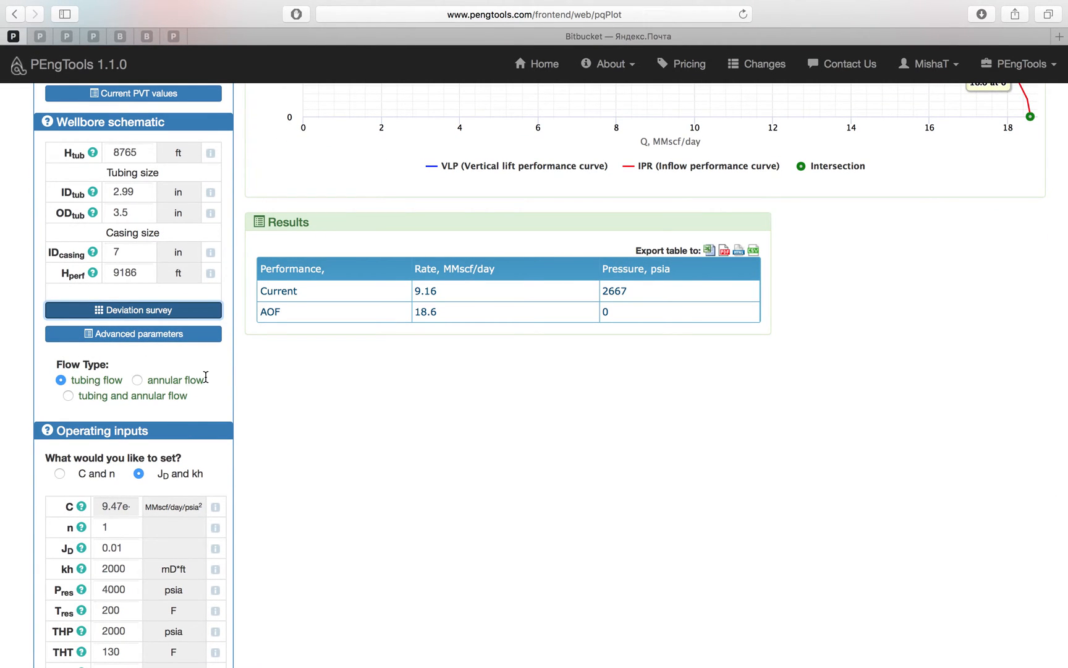
scroll(206, 376, down, 5)
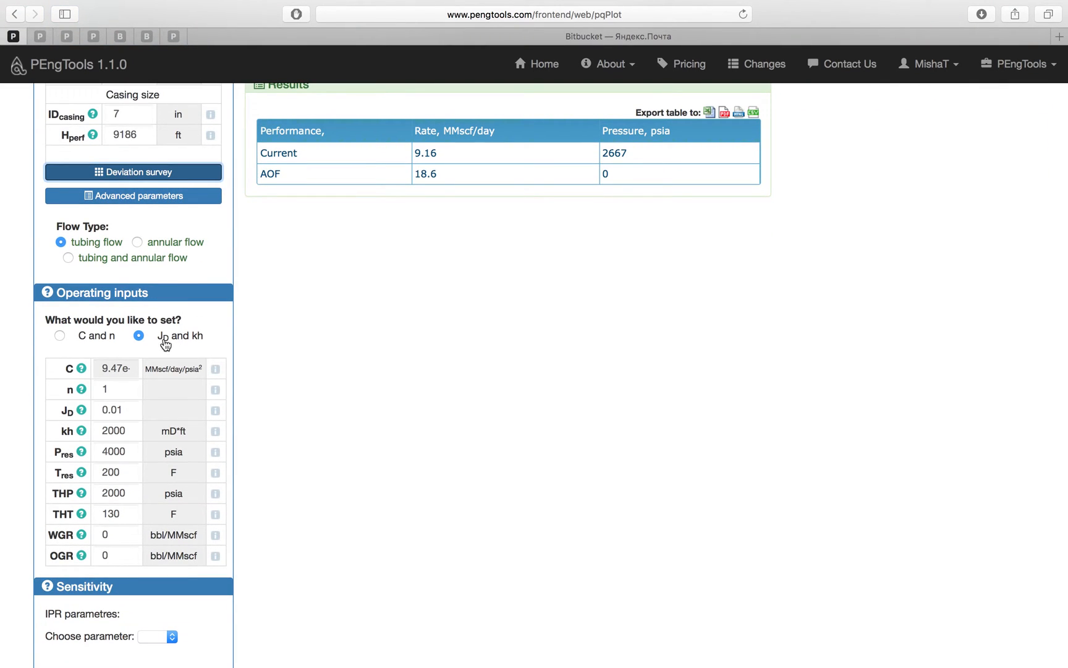
scroll(211, 344, down, 1)
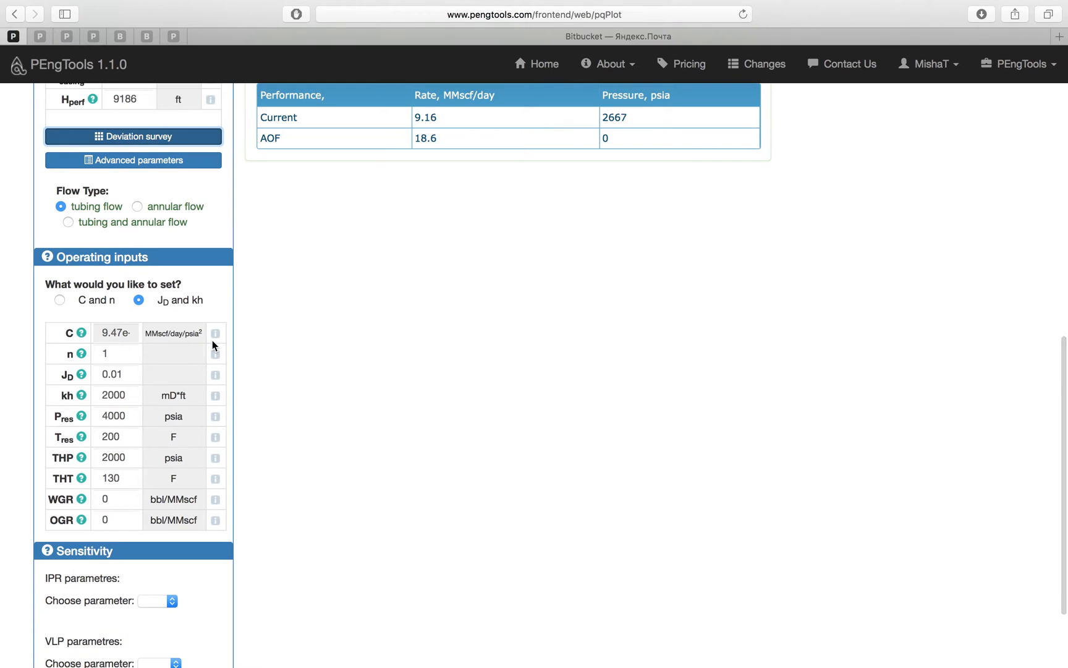
scroll(213, 345, down, 1)
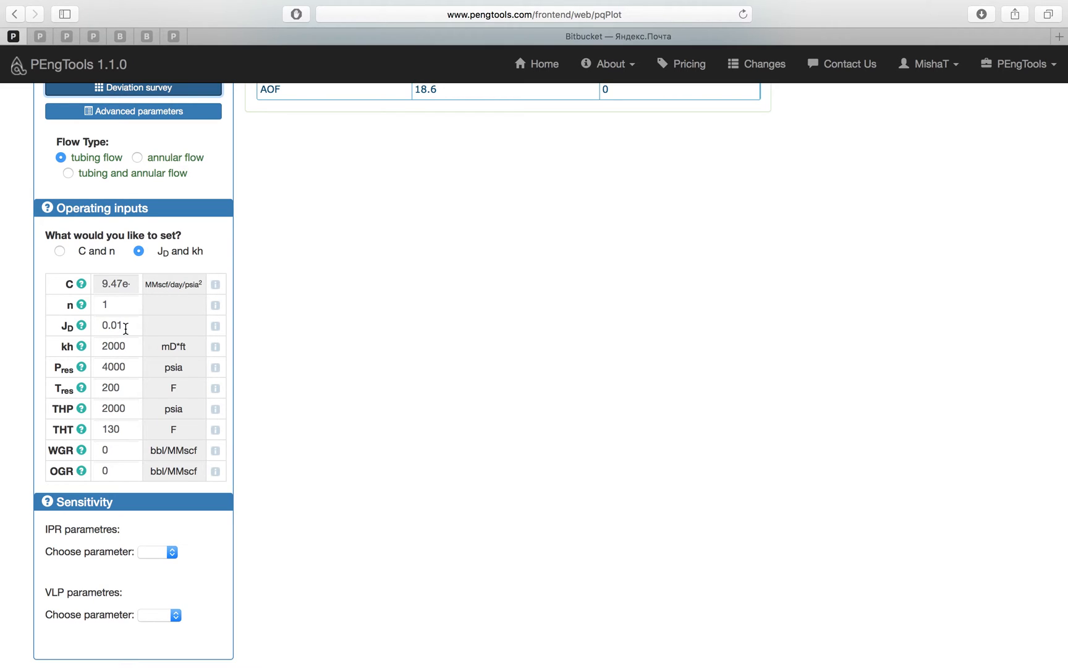
drag(113, 327, 124, 325)
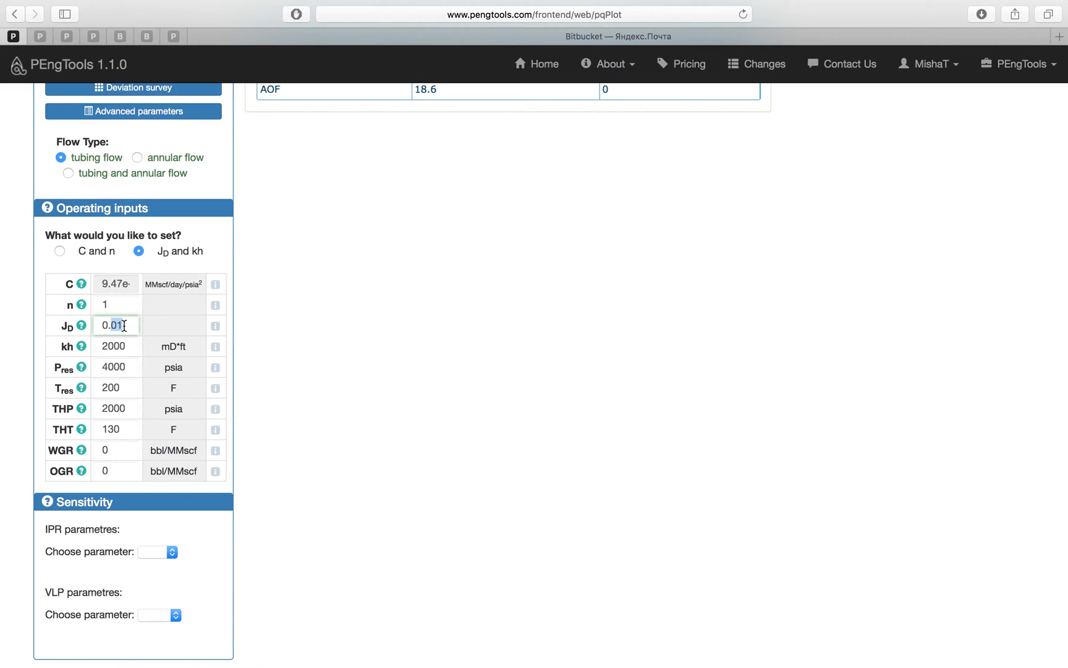
text(13)
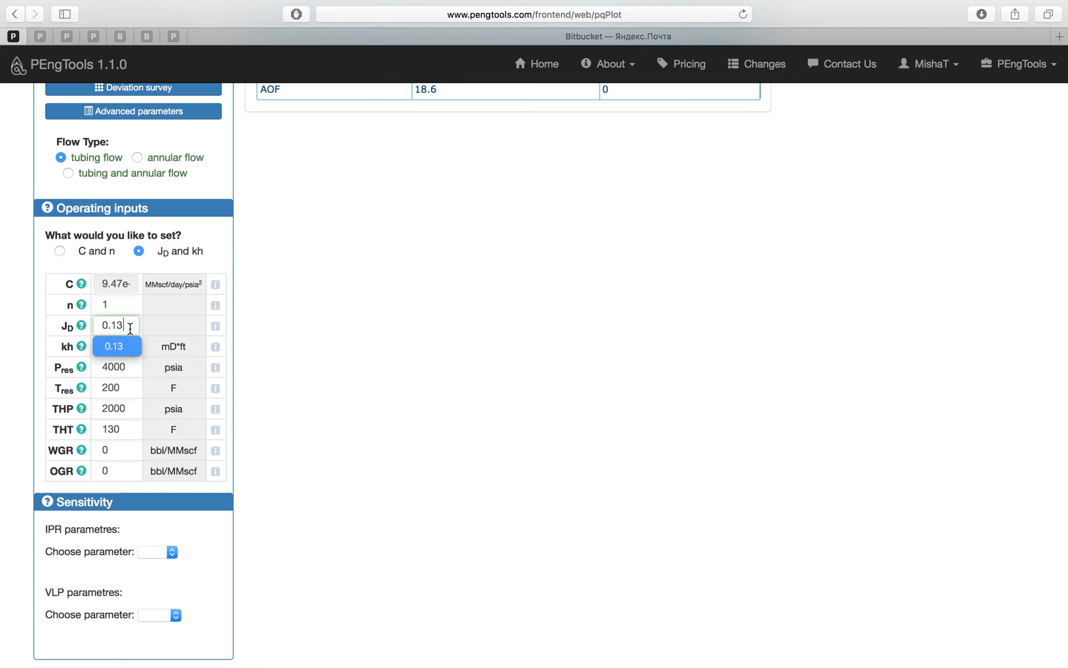
click(160, 329)
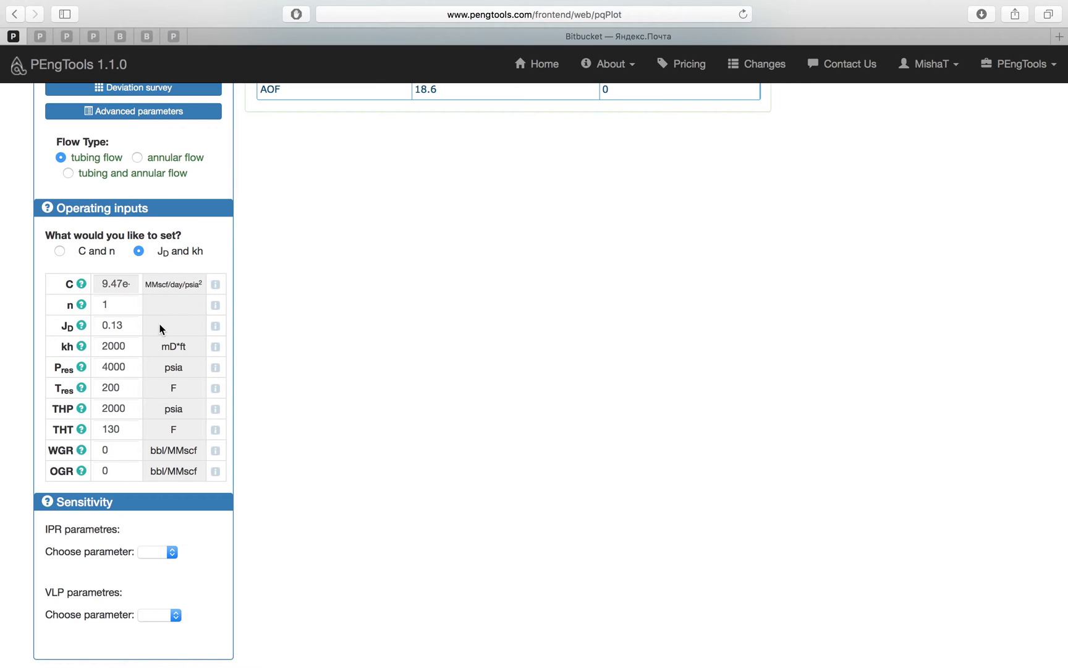
Step: Set kh to 1100 mD*ft and the reservoir pressure to 3800 psia in the operating inputs
click(131, 344)
drag(128, 345, 103, 347)
text(1100)
key(Tab)
text(3800)
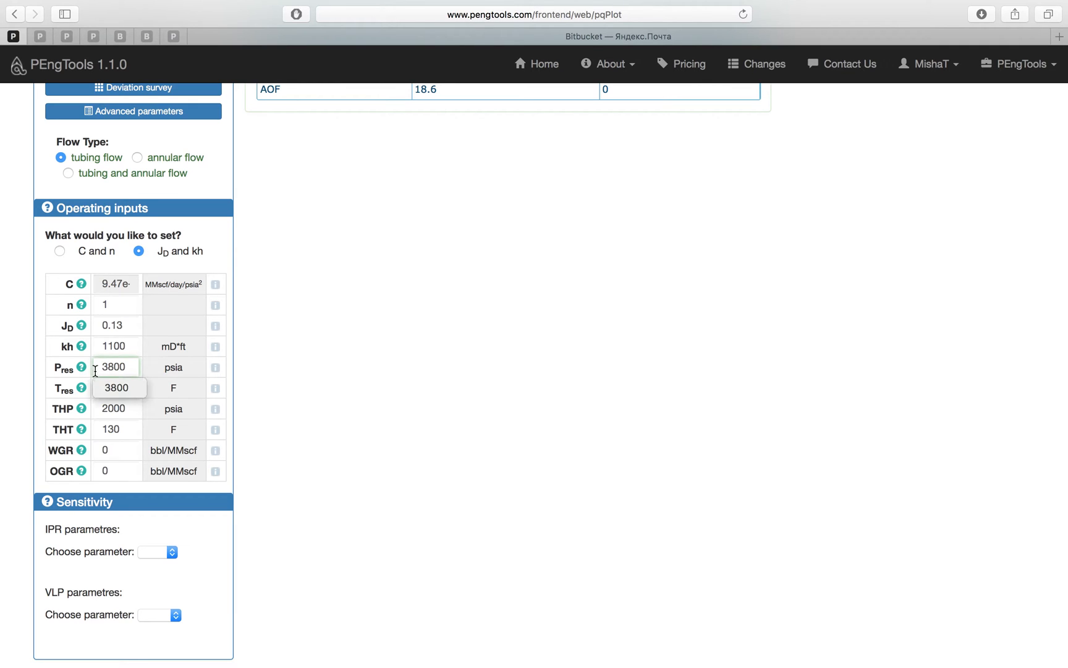
Step: Set the reservoir temperature Tres in the operating inputs to 88 F
click(131, 409)
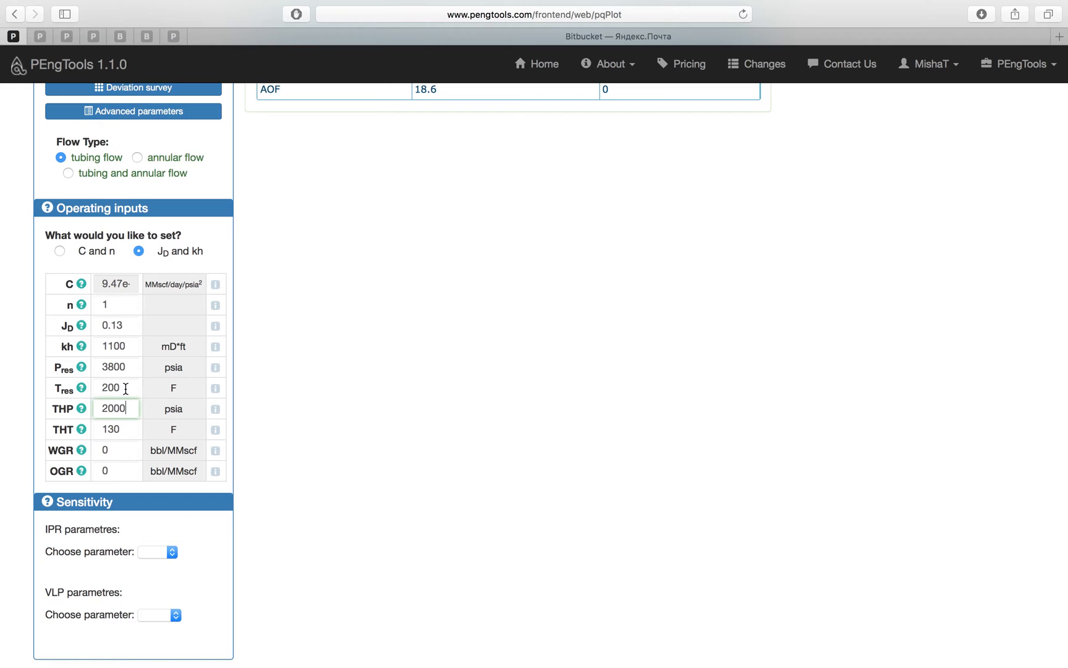
drag(126, 388, 98, 388)
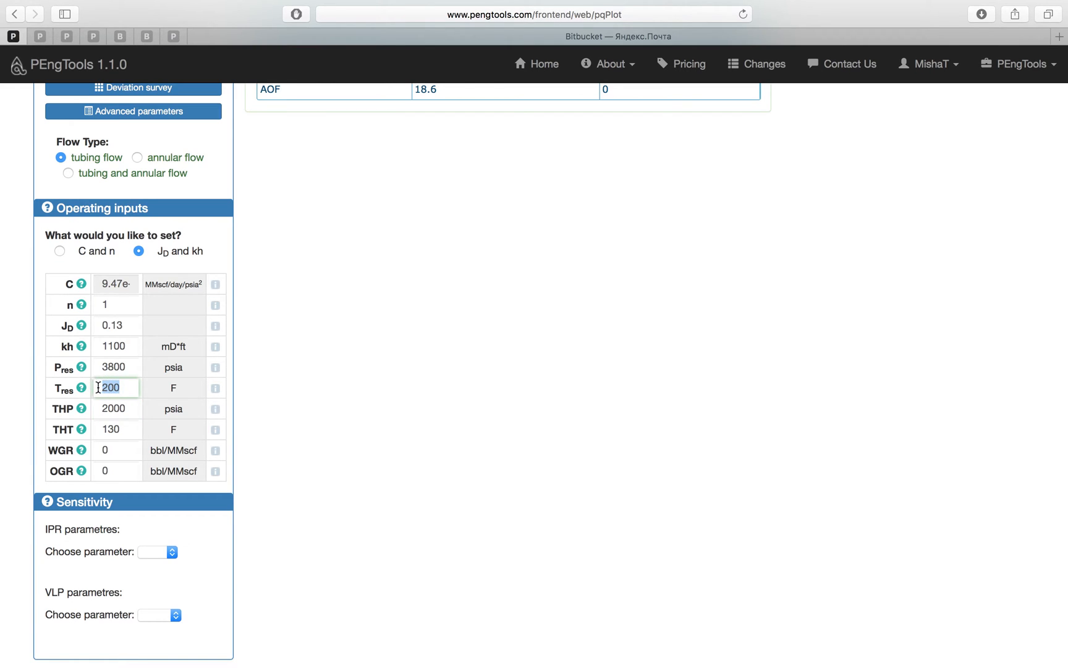
text(88)
click(135, 408)
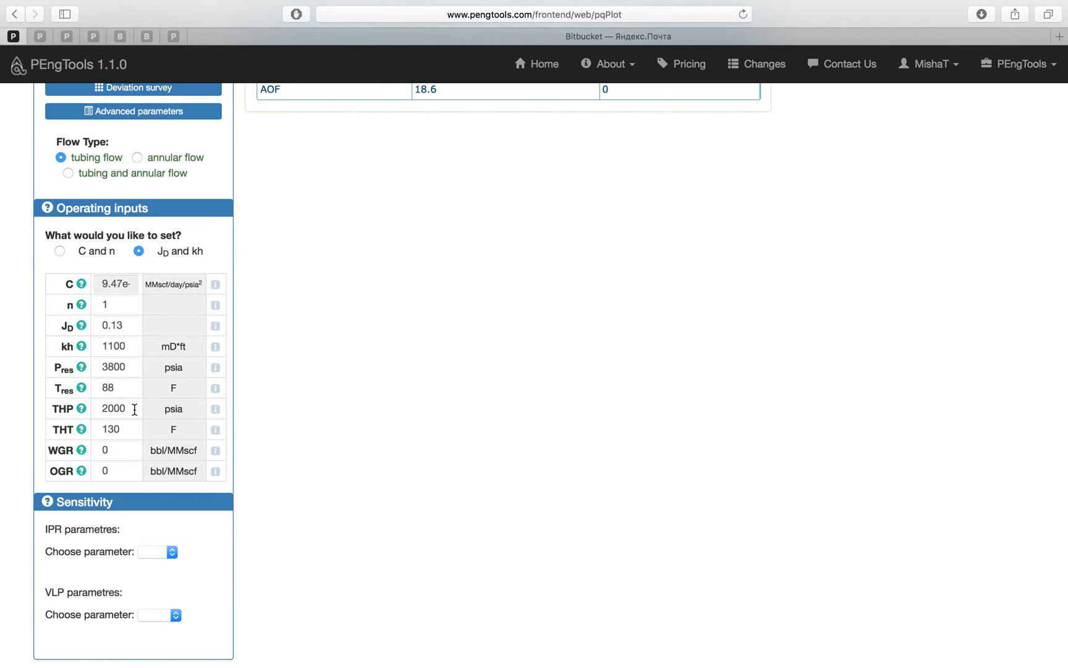
Step: Set the tubing head pressure THP to 2715 psia and the tubing head temperature THT to 126 F
drag(135, 409, 92, 408)
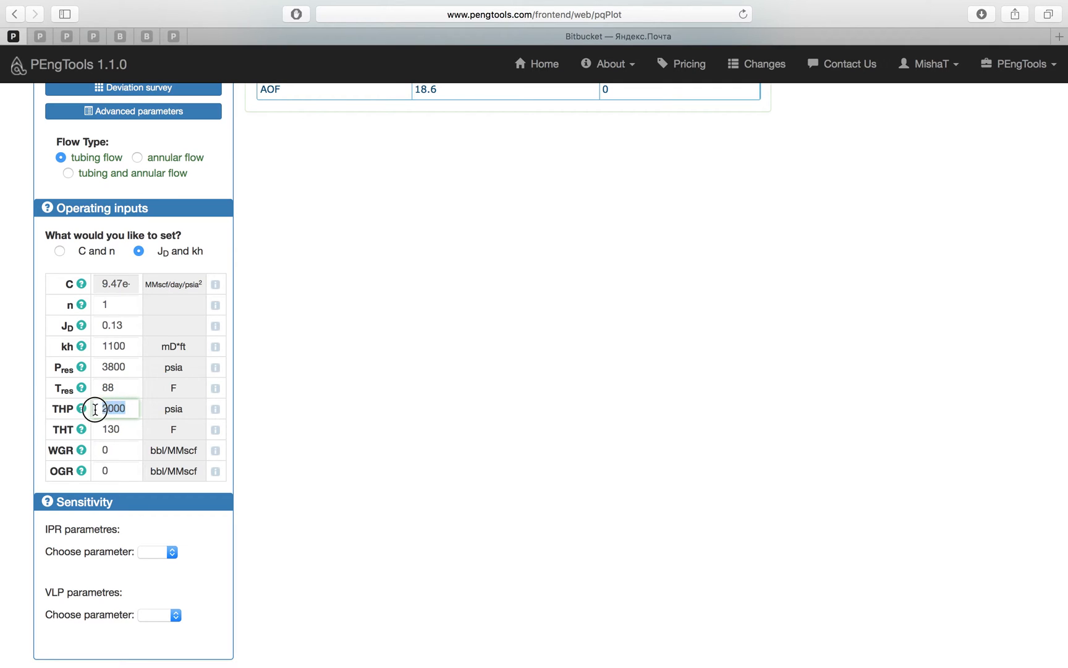
text(2715)
click(99, 428)
click(115, 433)
drag(114, 433, 94, 436)
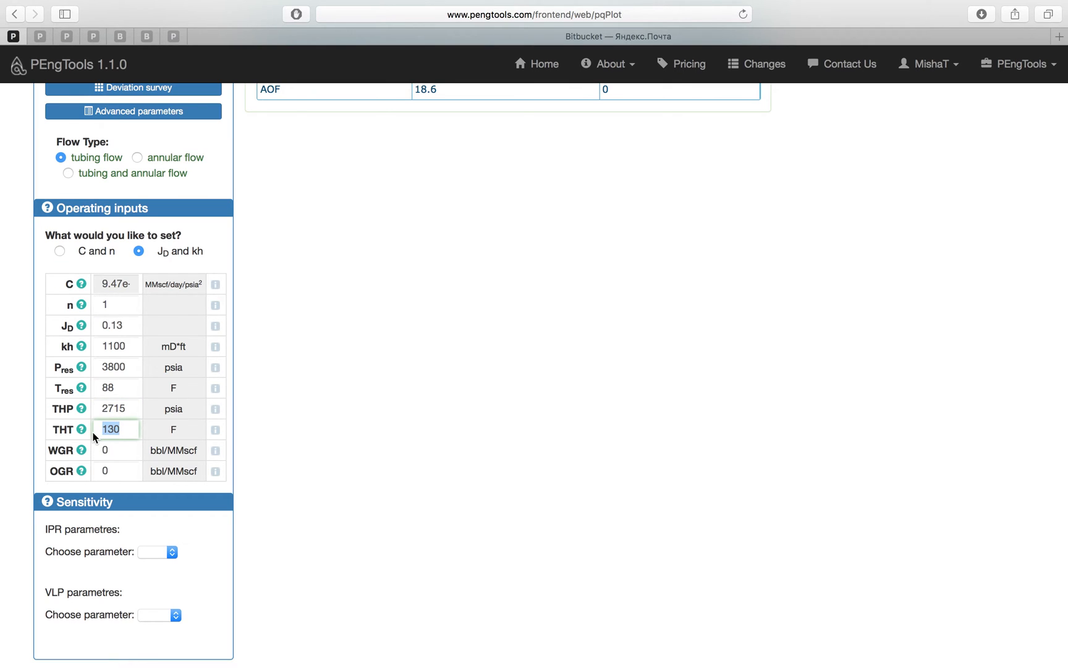
text(126)
Step: Set the water-gas ratio WGR to 2.57 bbl/MMscf and the oil-gas ratio OGR to 9.32 bbl/MMscf
drag(112, 450, 95, 450)
text(2.57)
click(148, 446)
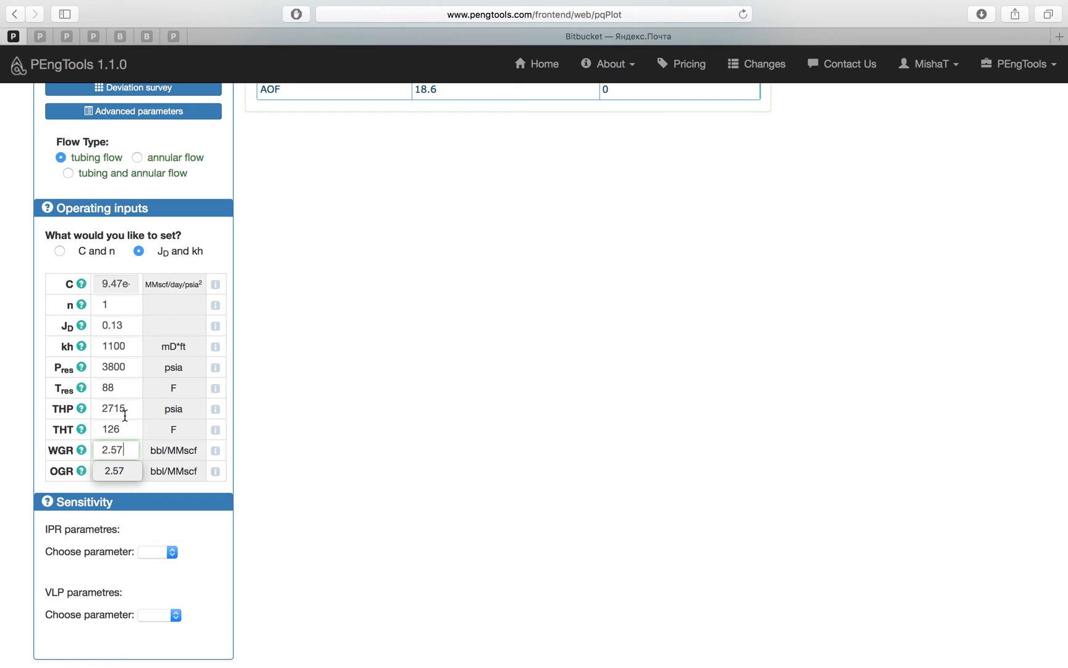
click(104, 470)
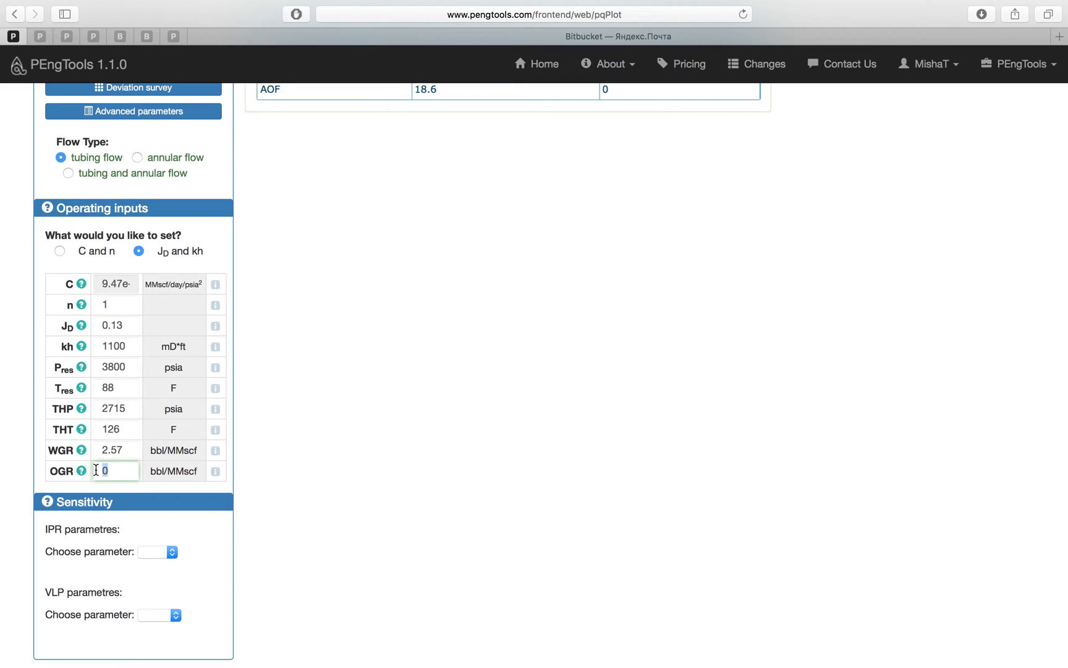
text(9)
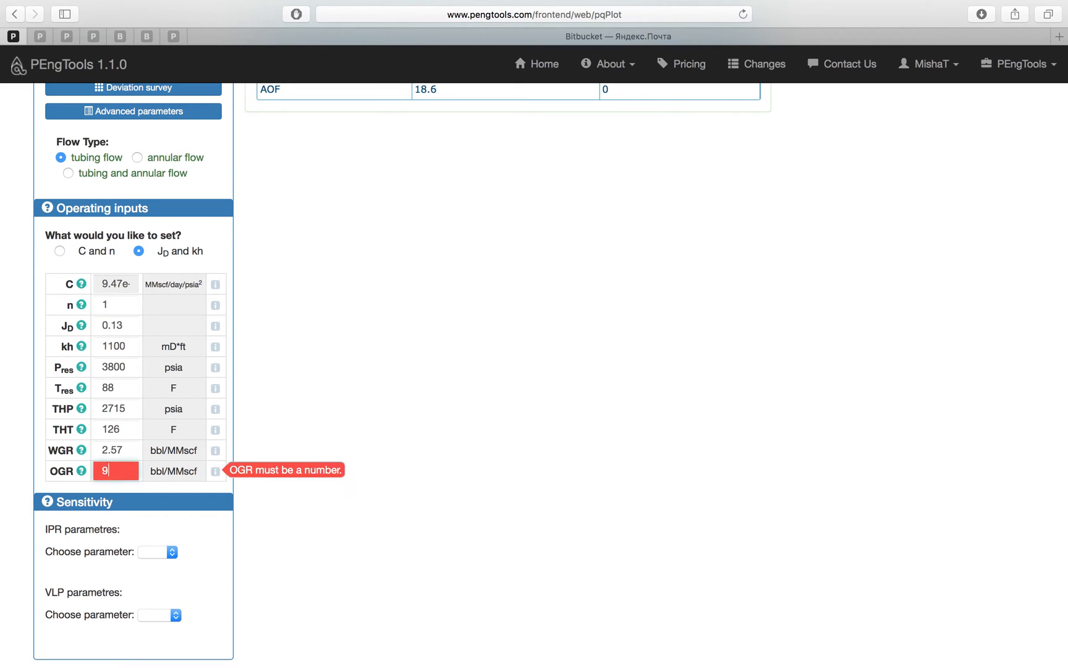
text(.32)
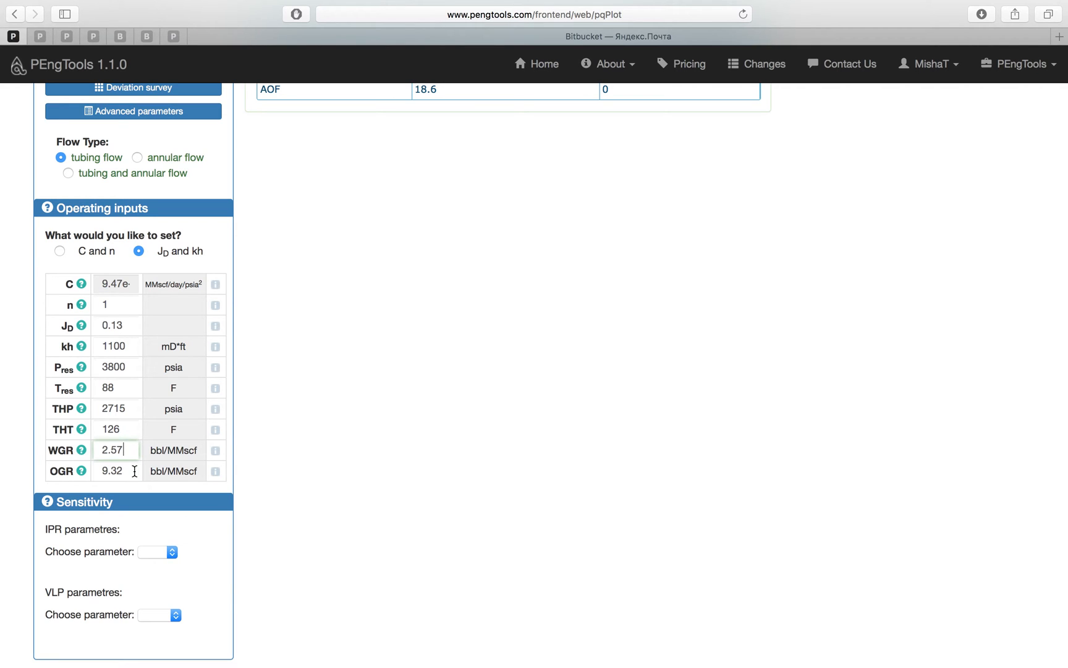
Step: Calculate the model to update the inflow and vertical lift performance curves with the new inputs
scroll(134, 433, up, 12)
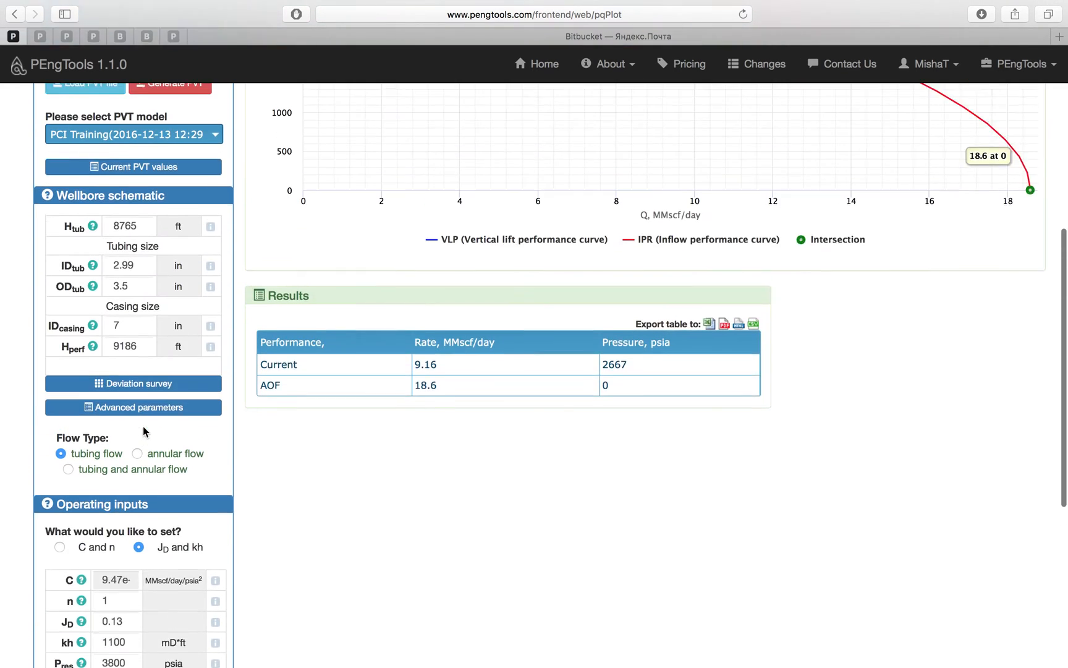
scroll(84, 167, up, 3)
click(62, 161)
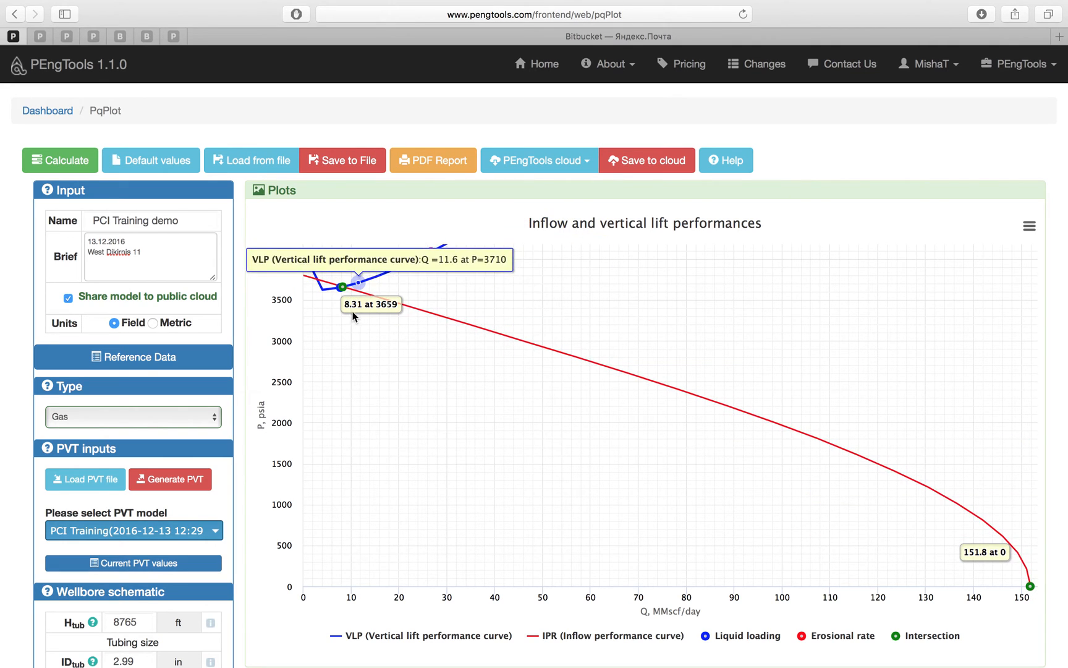
Step: Examine the plot closely around the IPR and VLP intersection, then restore its full range
drag(450, 359, 288, 240)
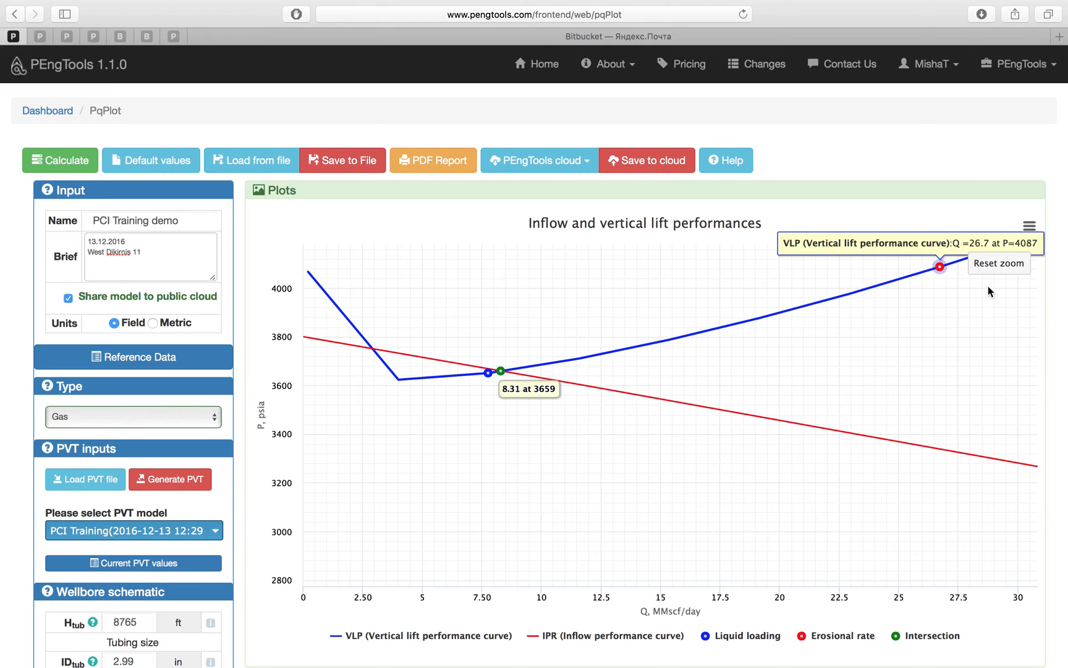
click(993, 270)
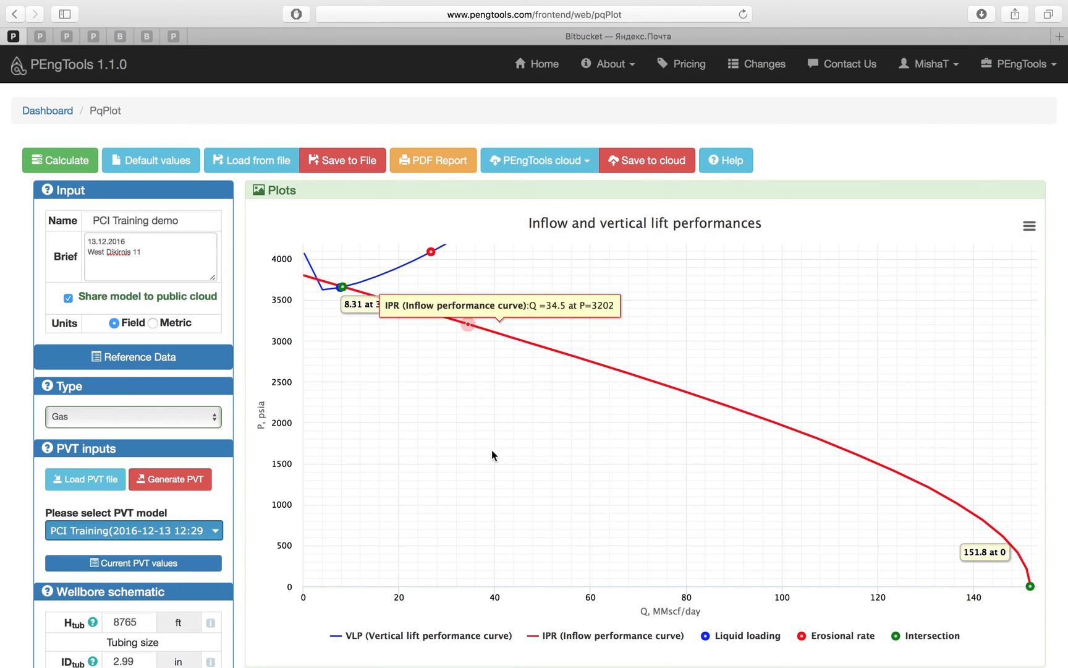
Step: Review the wellbore inputs, the inflow and vertical lift performance plot and the results table of the calculated model
scroll(214, 429, down, 10)
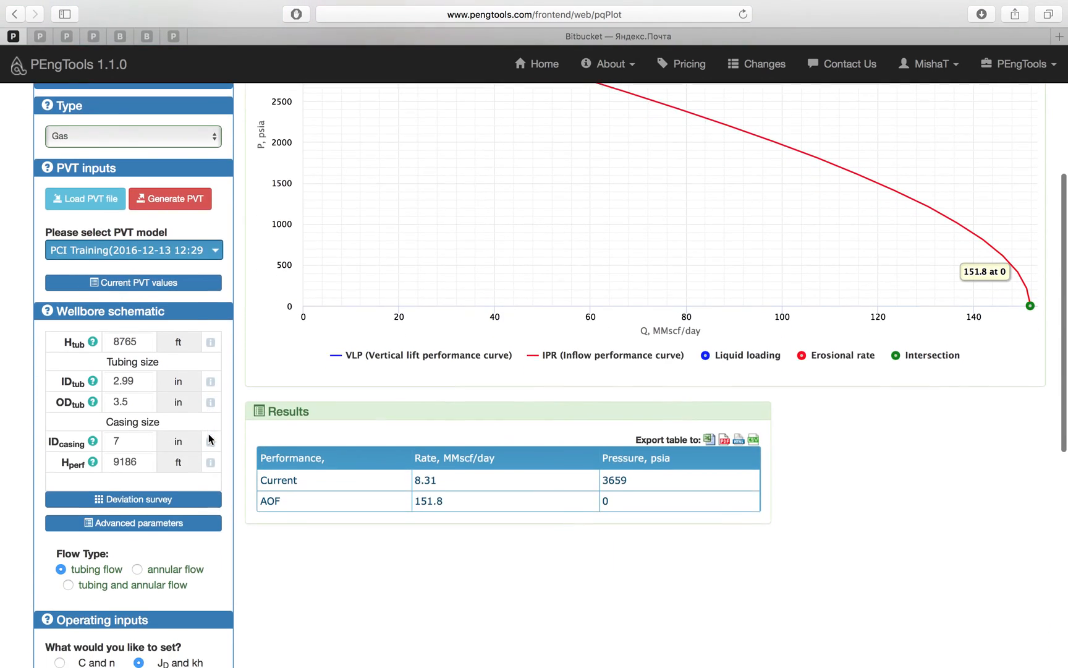
scroll(209, 433, up, 5)
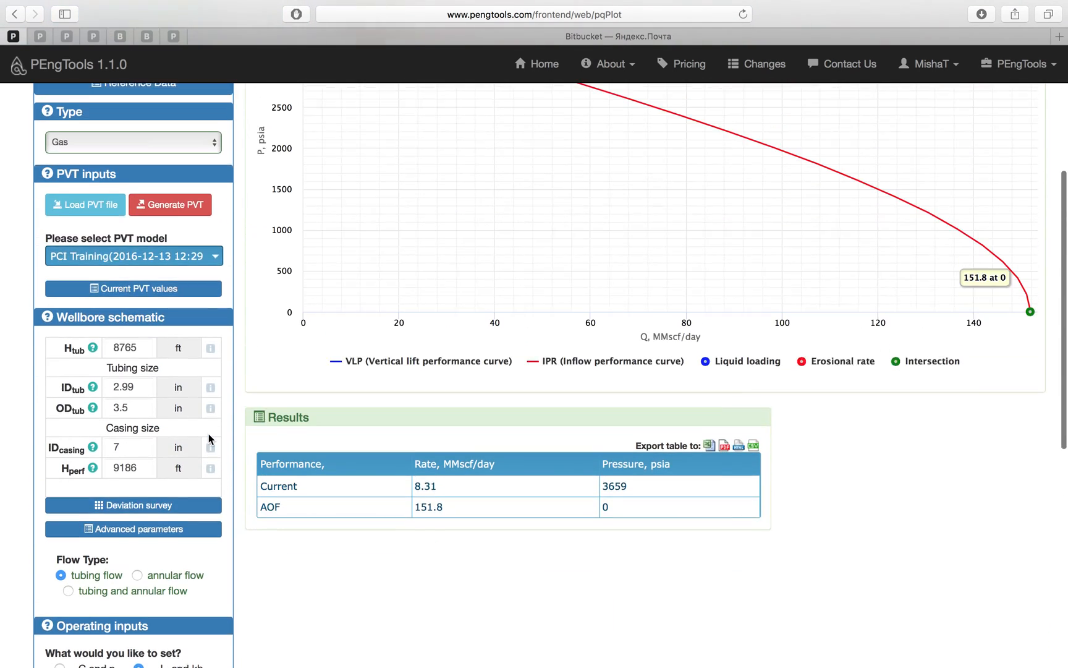
scroll(209, 434, up, 3)
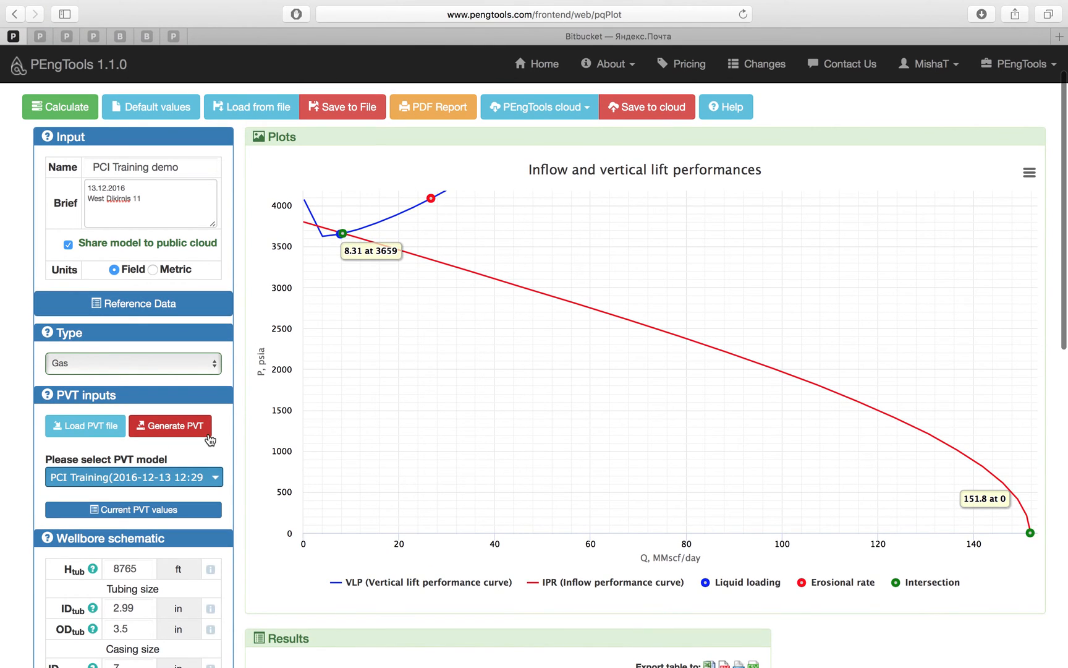
scroll(209, 438, up, 1)
scroll(209, 438, down, 2)
scroll(209, 433, down, 2)
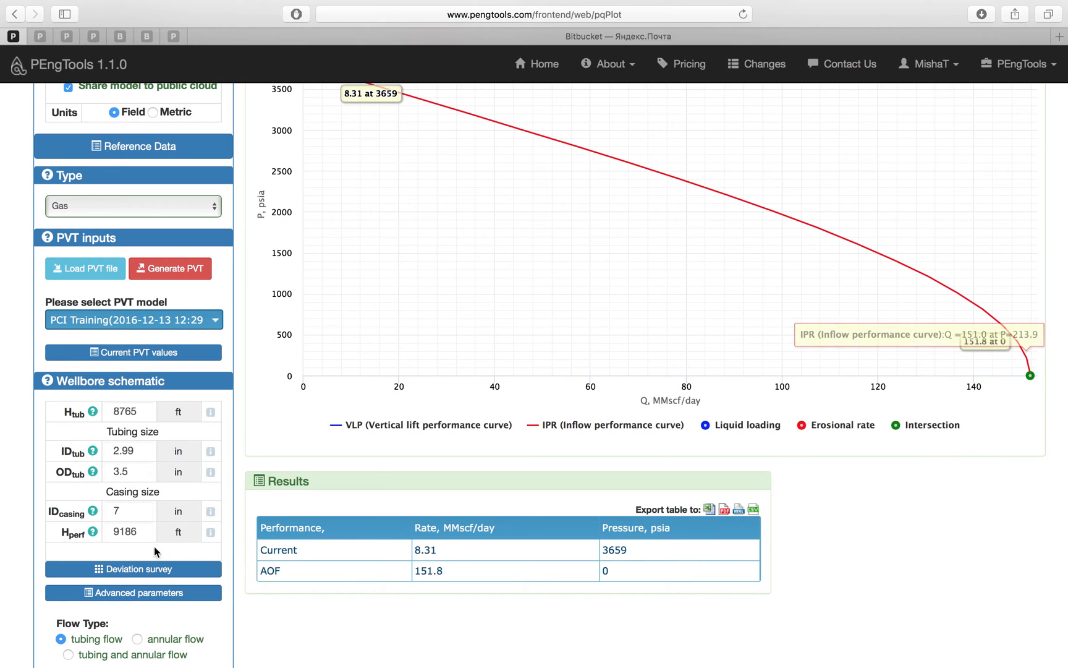
scroll(254, 616, down, 2)
scroll(254, 615, up, 3)
scroll(252, 614, up, 3)
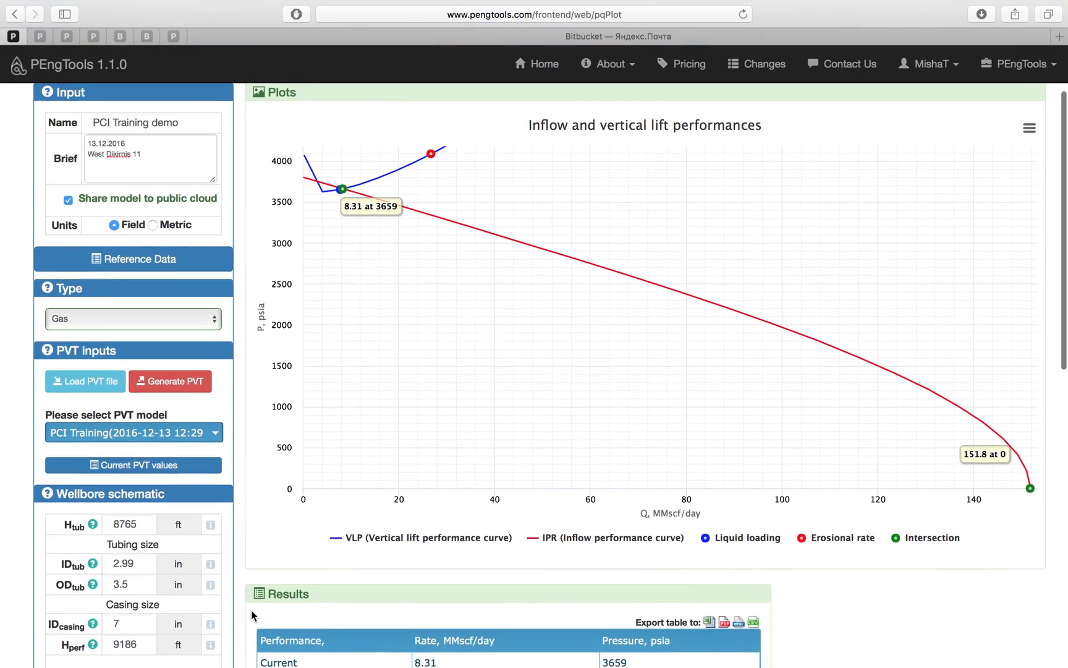
Step: Calculate an IPR sensitivity on JD with .013 as value 2 and 1 as value 3, and view the resulting curves
scroll(253, 615, down, 5)
scroll(254, 615, down, 7)
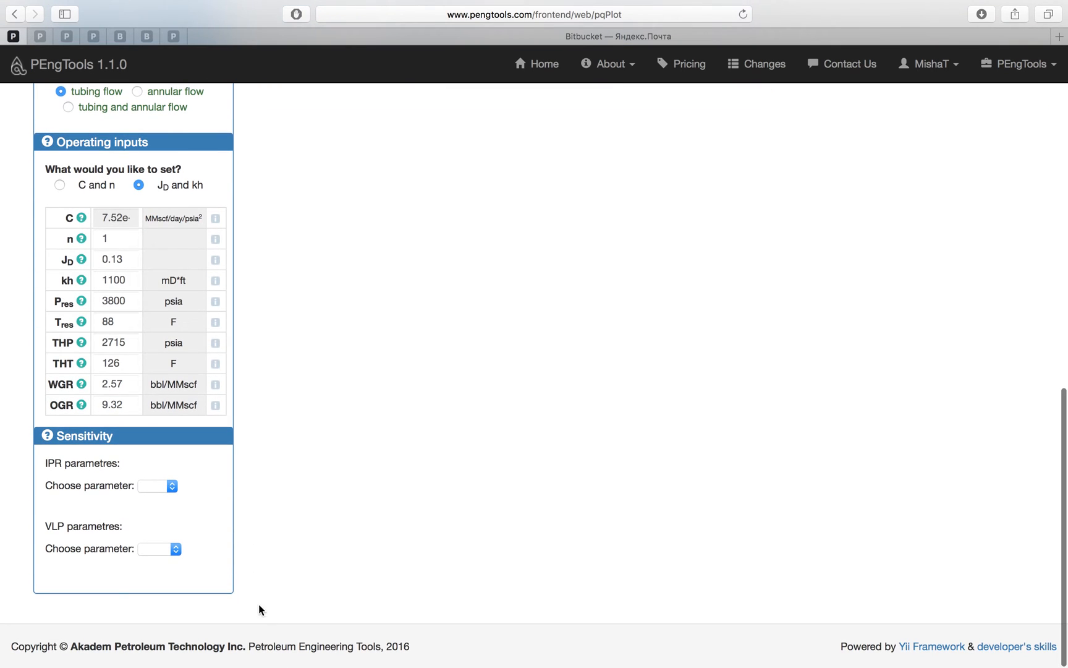
click(172, 486)
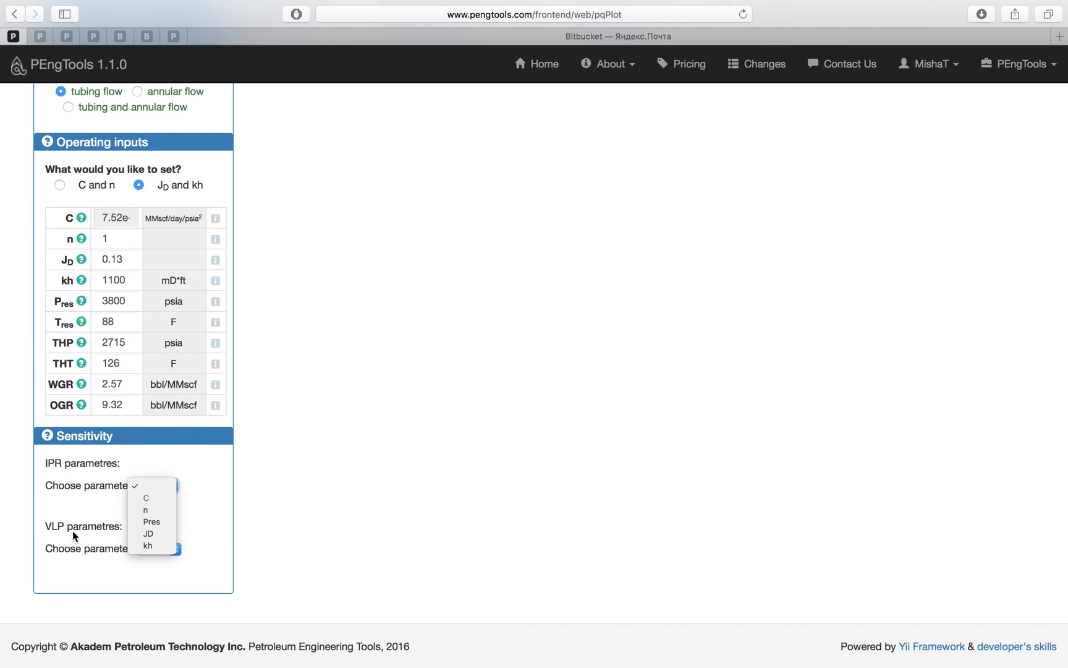
click(146, 532)
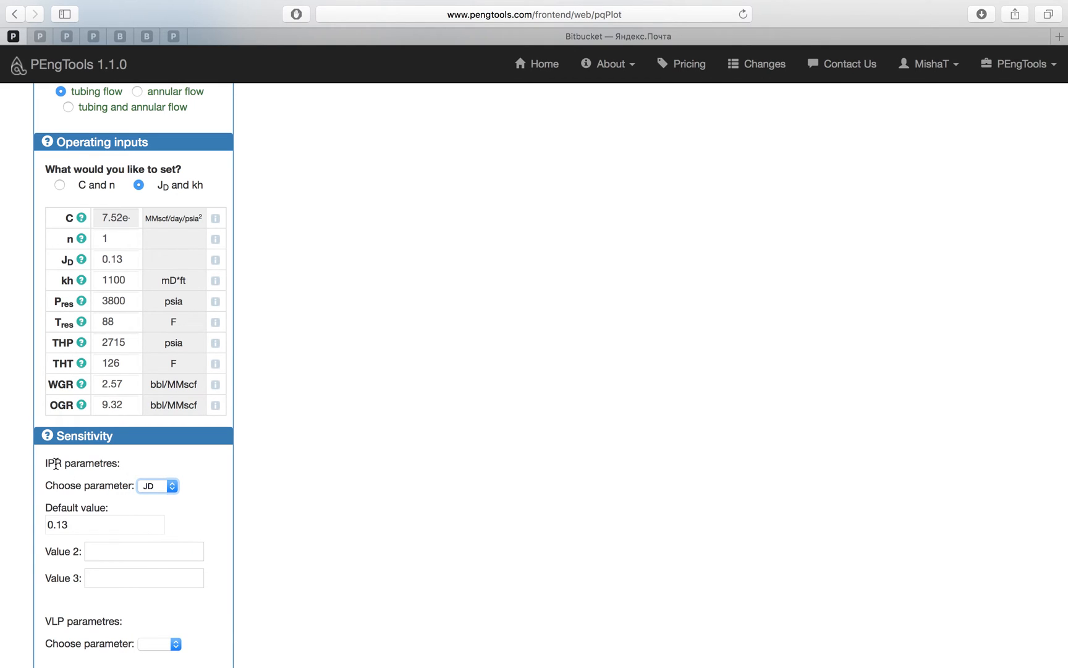
click(113, 550)
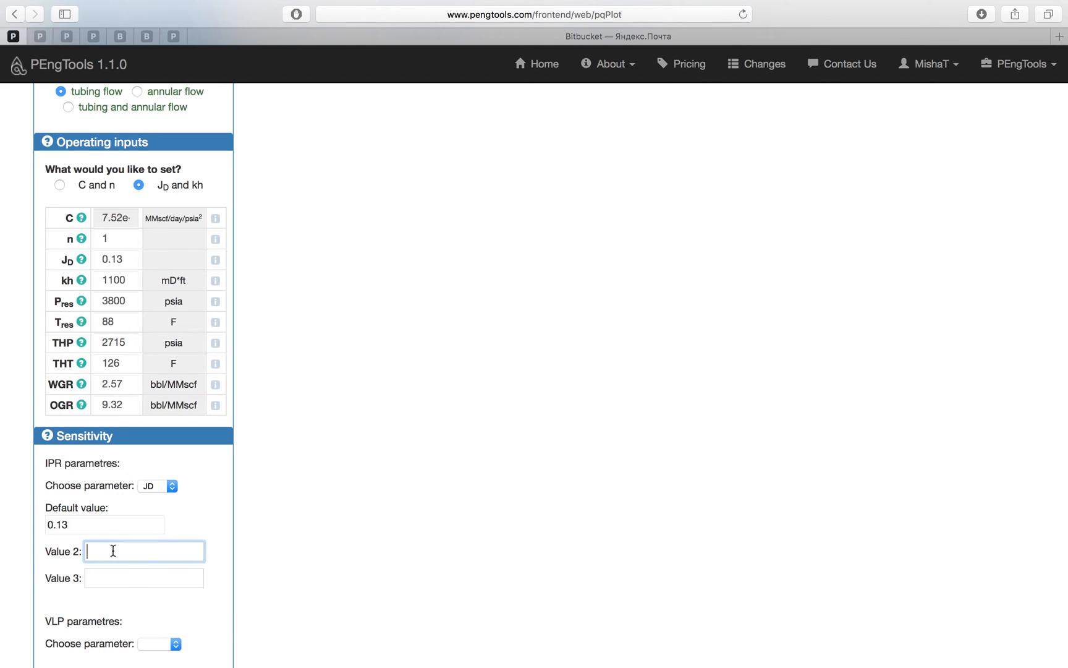
text(.013)
click(138, 579)
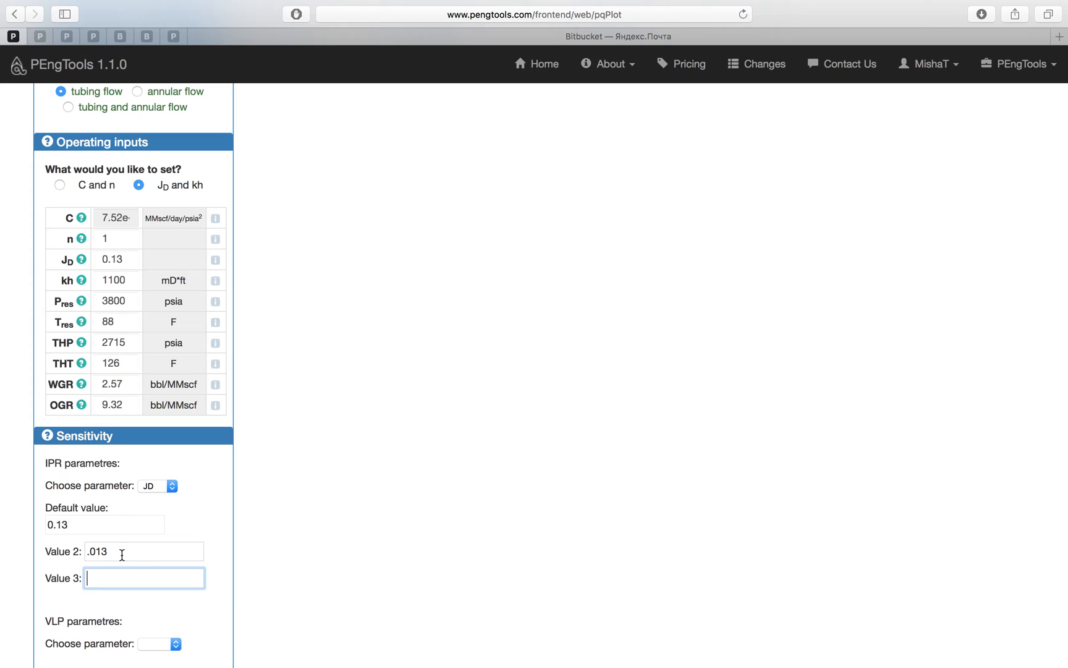
text(1)
key(Return)
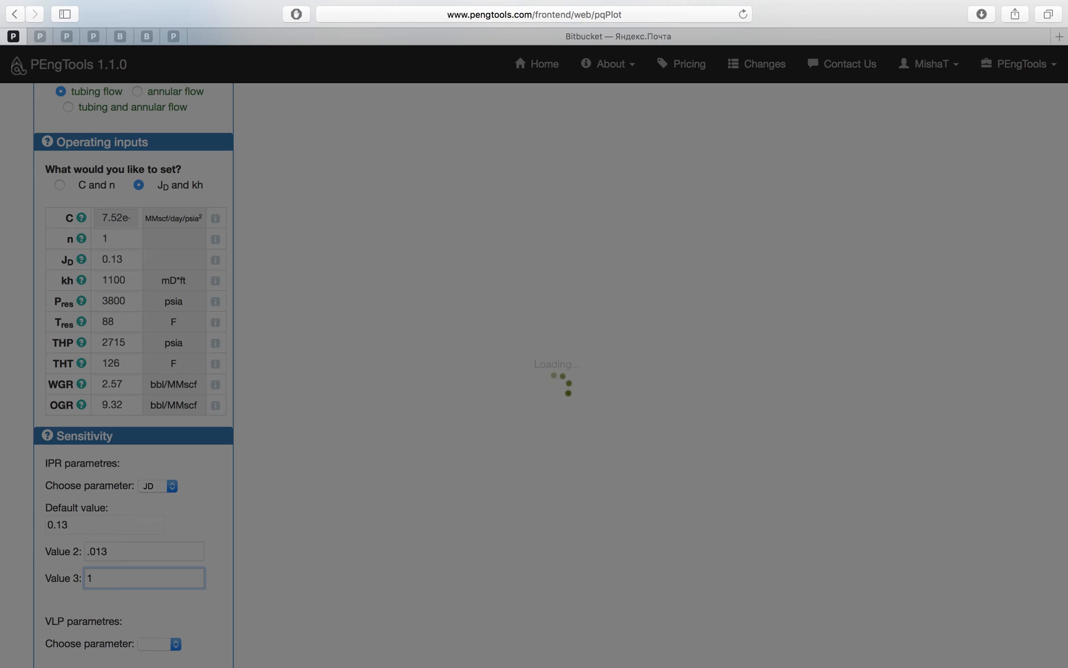
scroll(153, 565, up, 5)
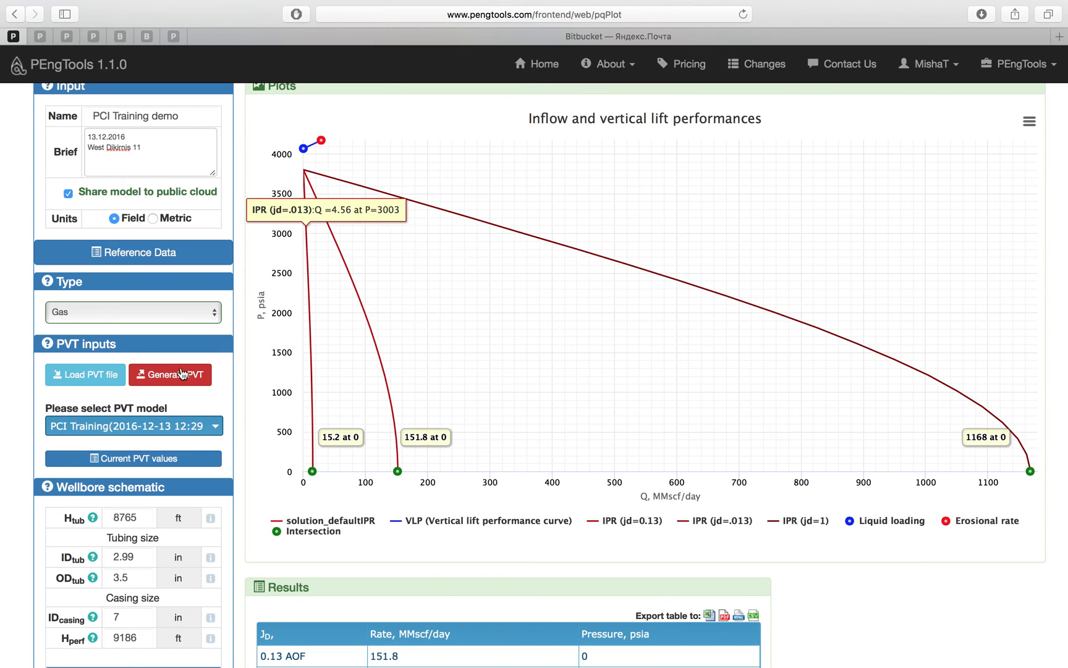
Step: Clear the IPR sensitivity parameter and calculate a VLP sensitivity on THP with 850 psia as value 2
scroll(162, 384, down, 20)
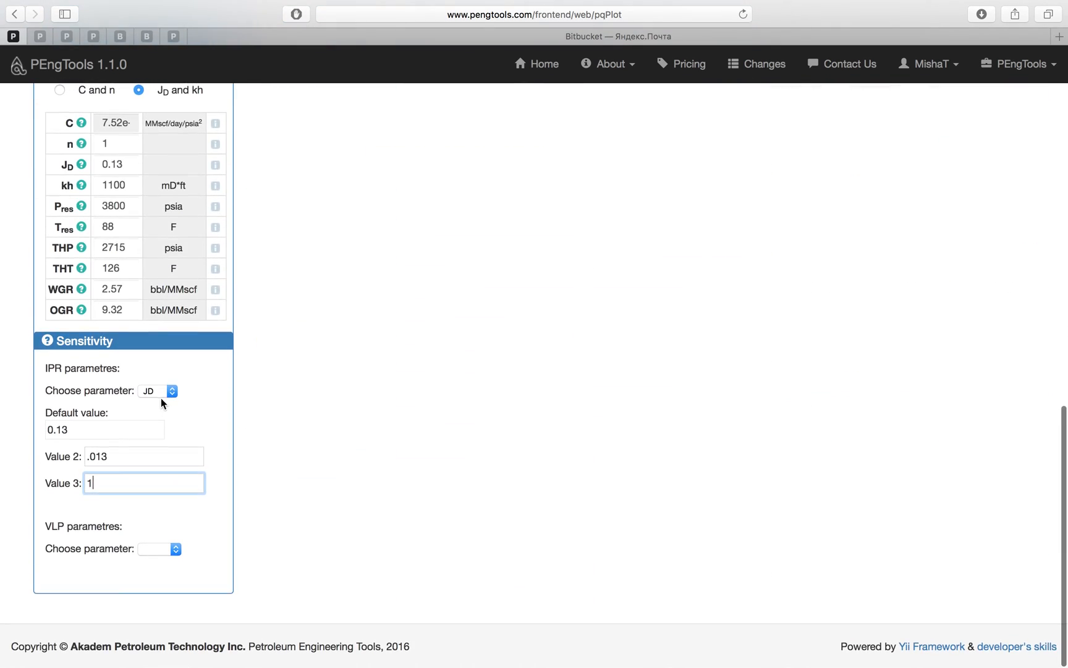
click(161, 392)
click(133, 344)
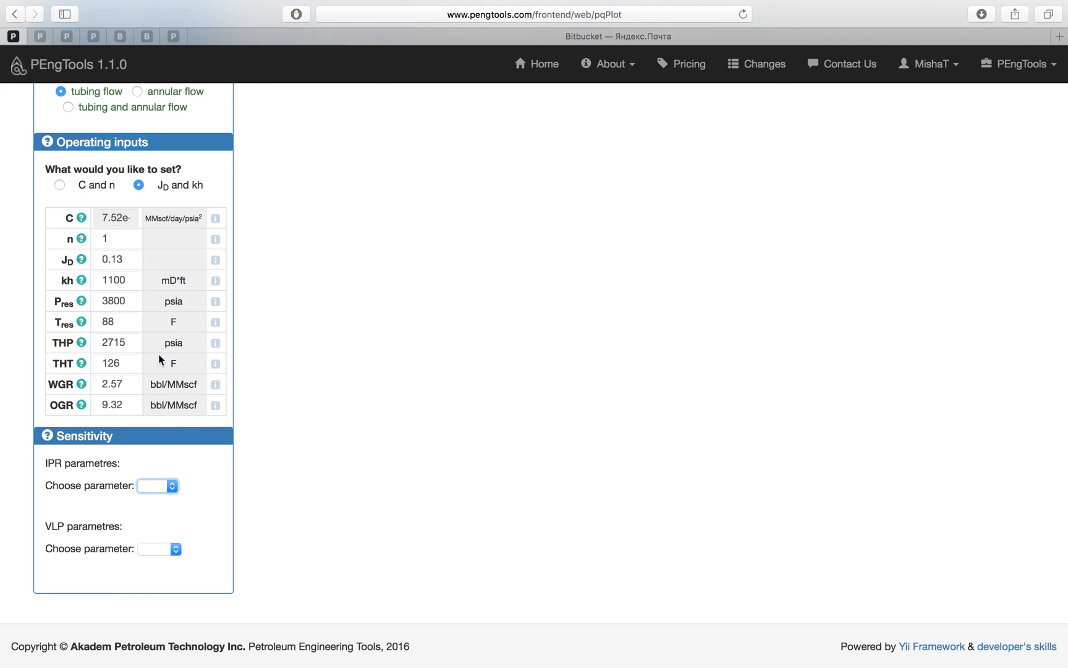
click(175, 549)
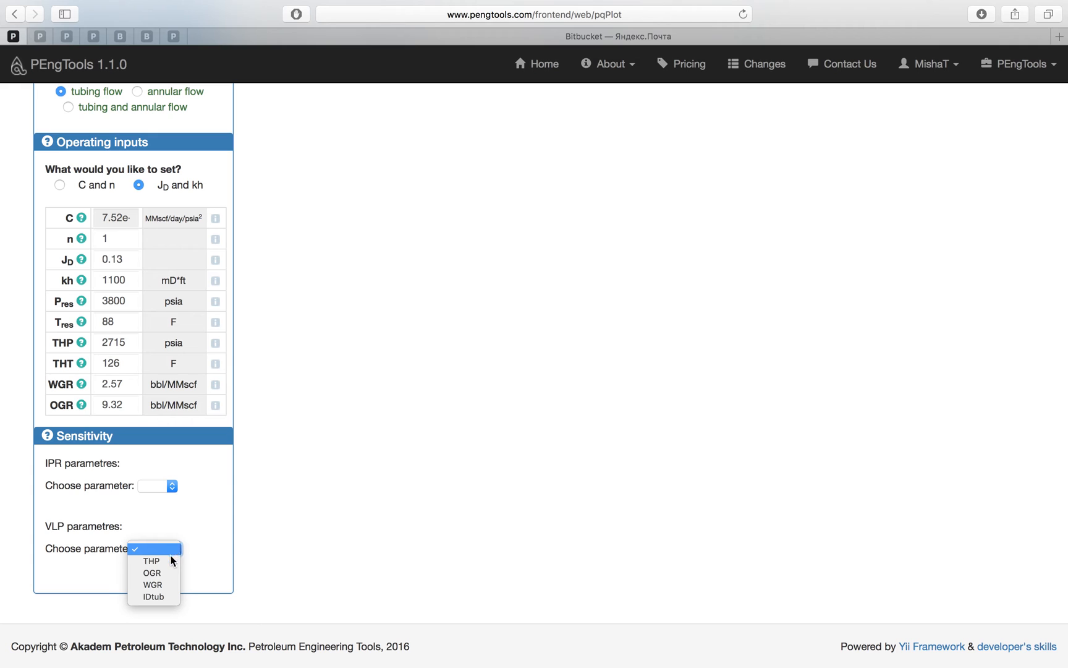
click(168, 558)
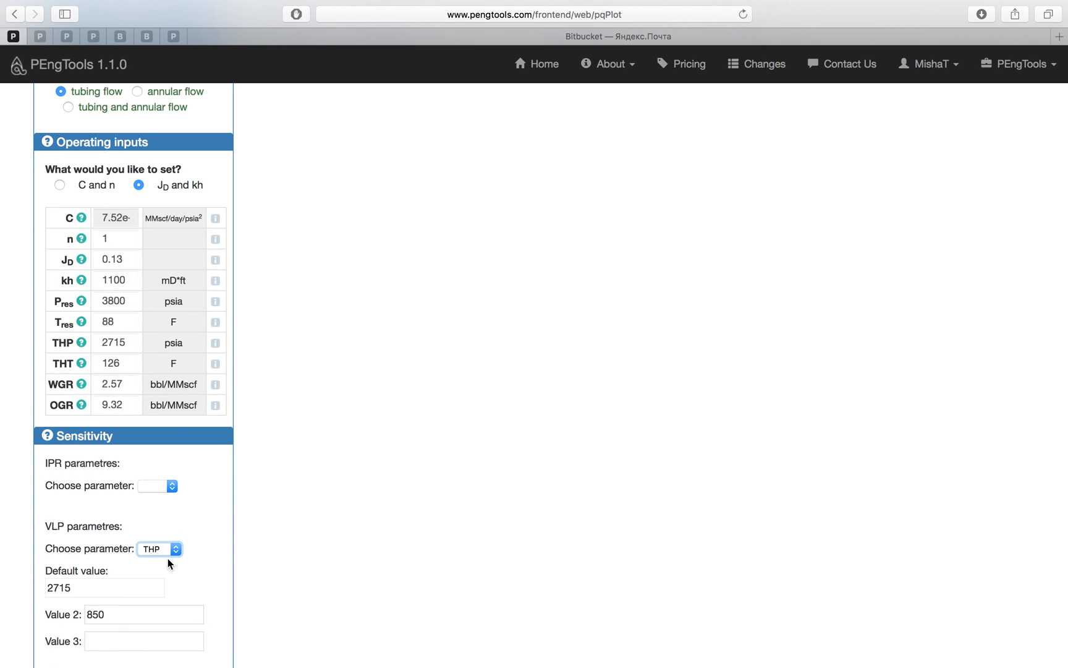
click(132, 614)
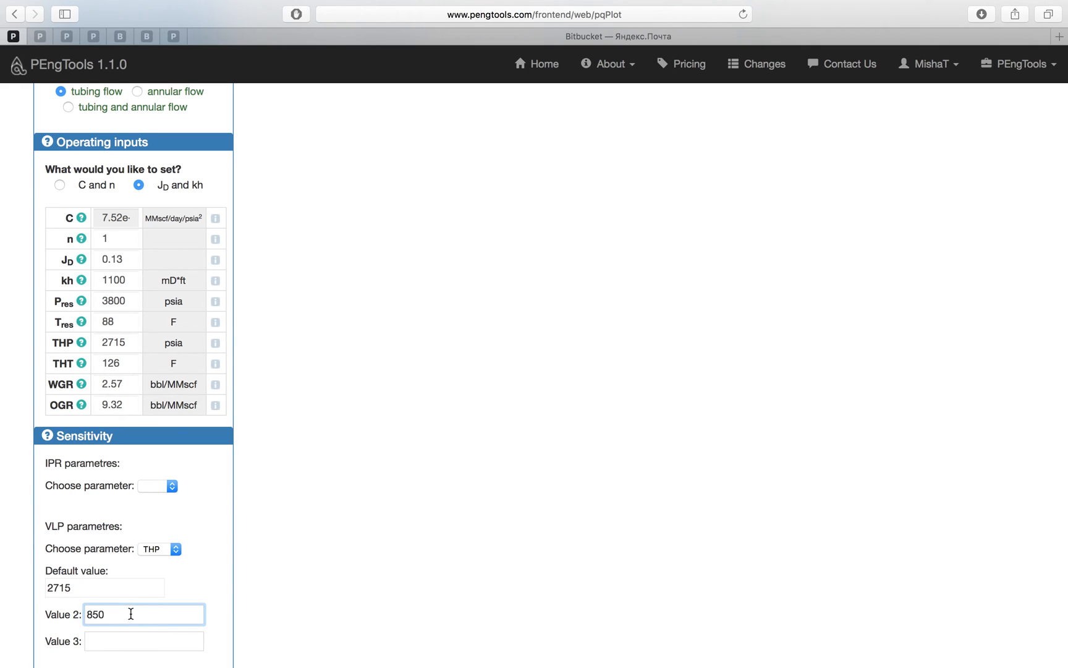
key(Return)
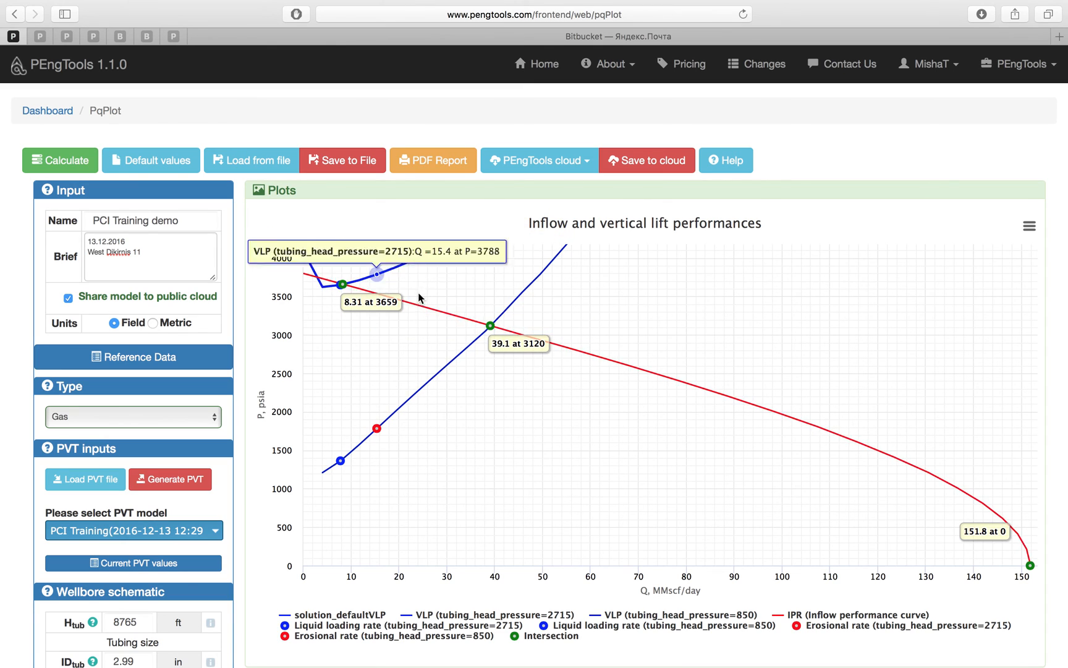
Step: Save the PCI Training demo model to the PEngTools cloud and dismiss the confirmation
scroll(512, 404, down, 1)
scroll(488, 346, up, 1)
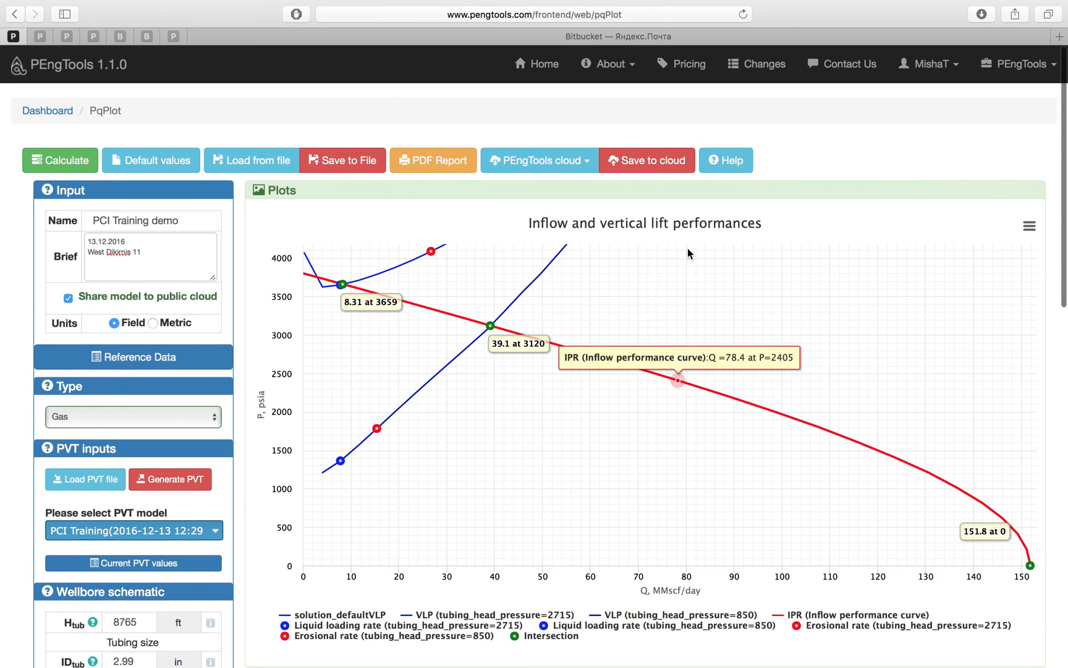
click(649, 162)
click(460, 202)
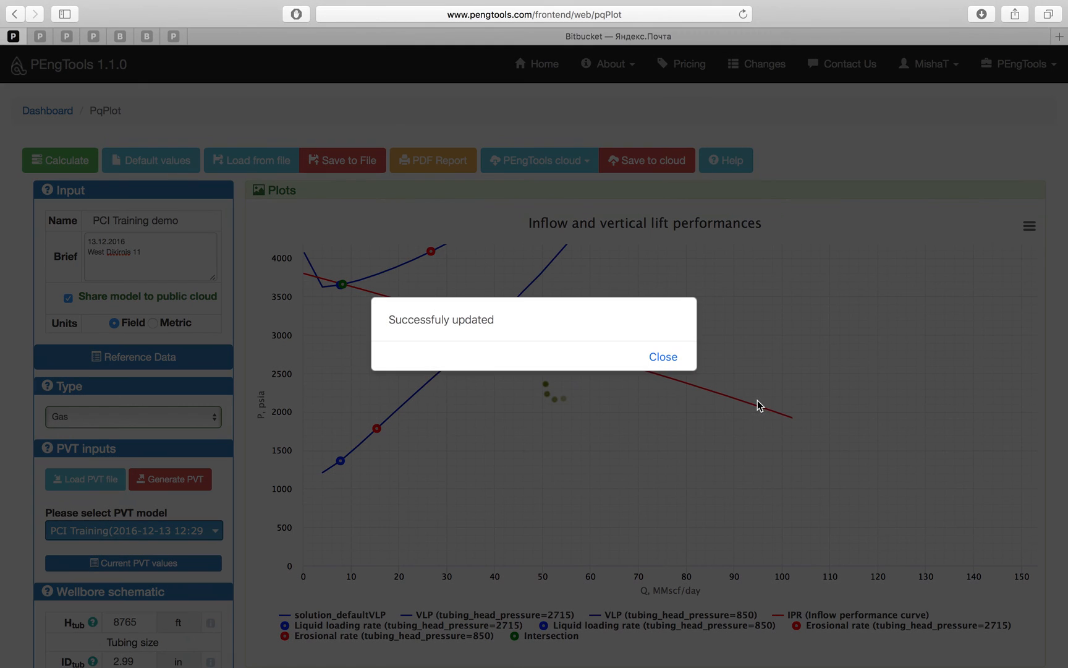
click(664, 357)
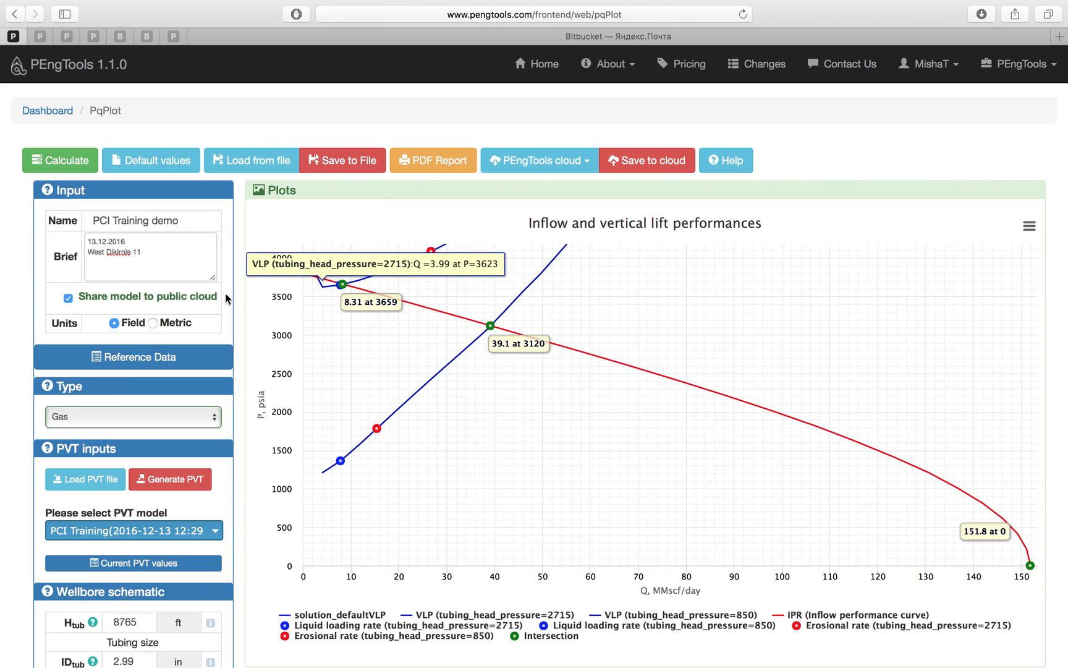
Step: View the list of shared models in the PEngTools cloud to check the saved model, and close the list
click(581, 160)
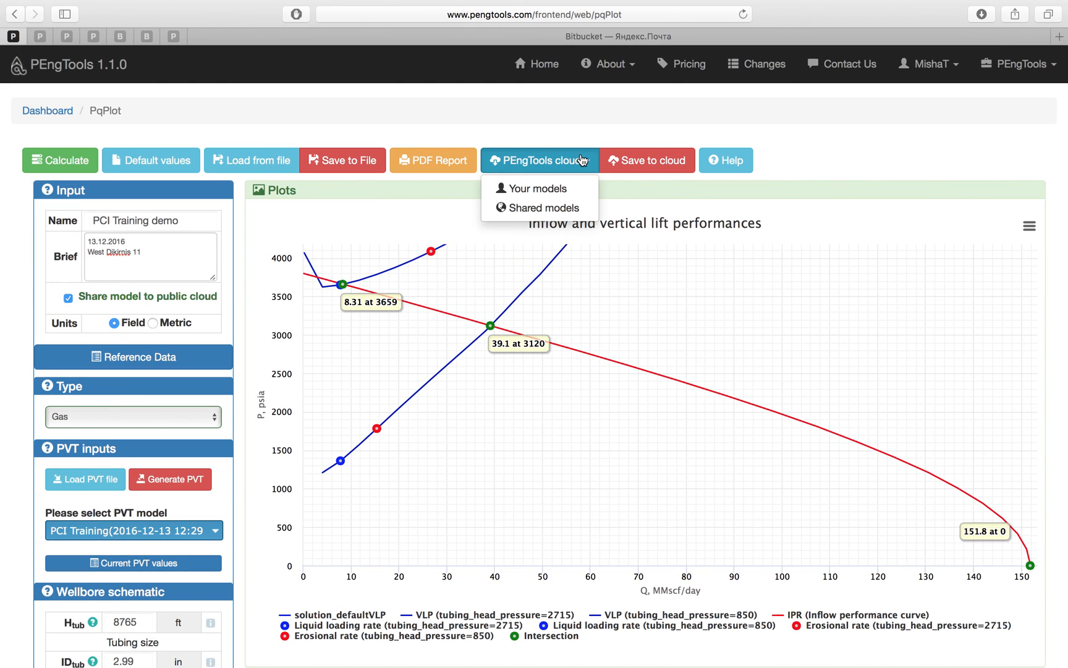
click(550, 210)
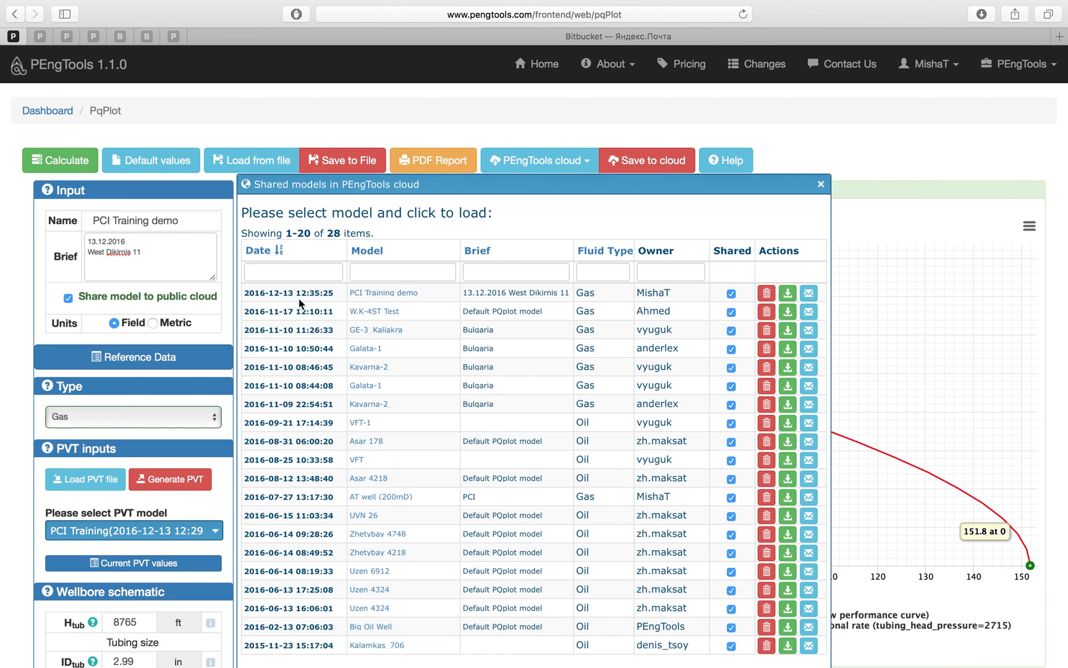
click(821, 184)
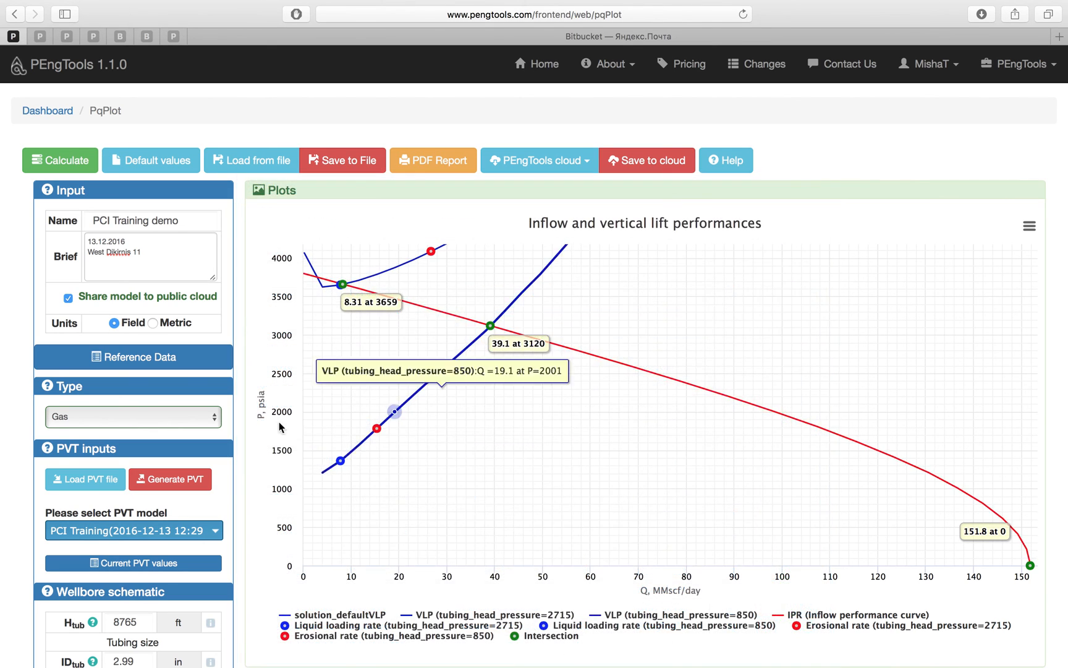
Step: Review the THP sensitivity results table, the operating inputs and the inflow and vertical lift performance plot
scroll(247, 417, down, 5)
scroll(248, 421, down, 10)
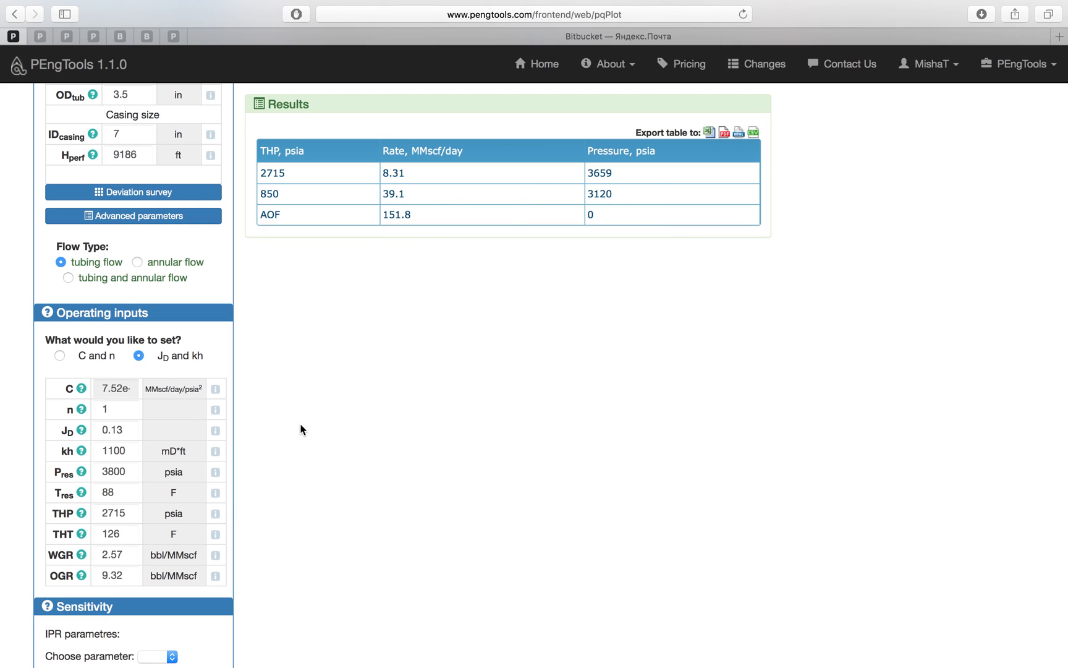
scroll(306, 425, up, 11)
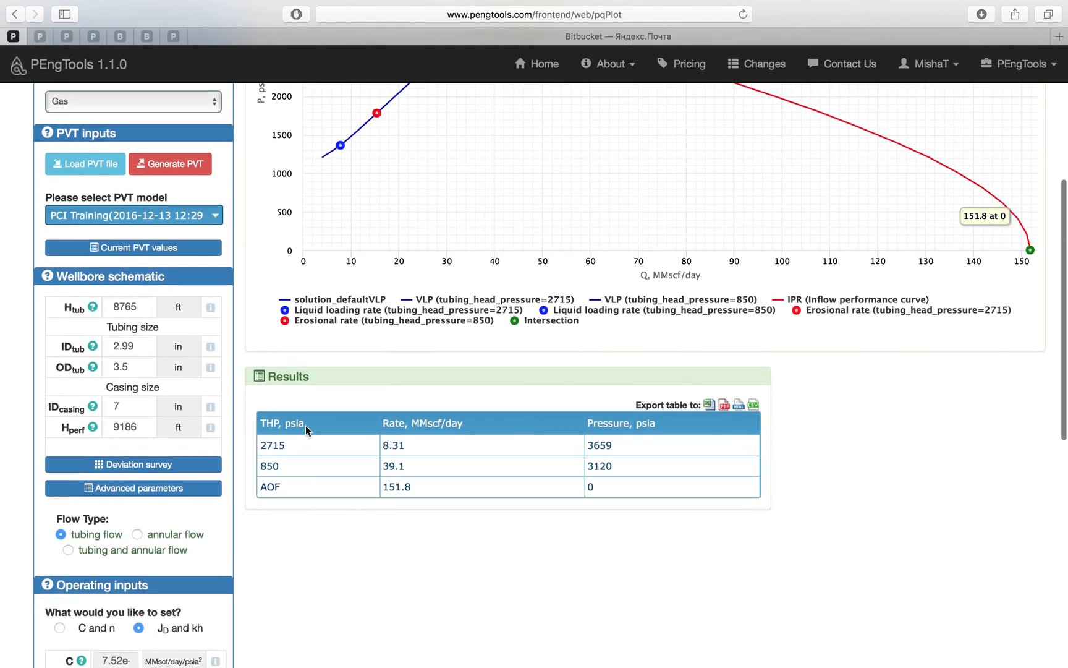
scroll(306, 425, up, 3)
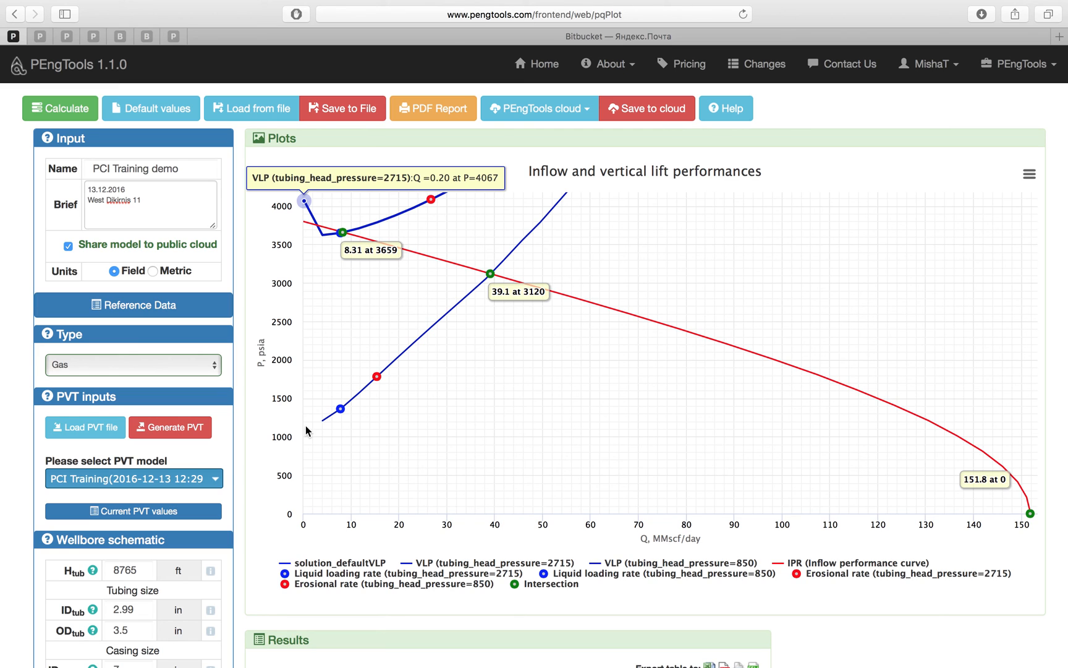
scroll(305, 425, down, 4)
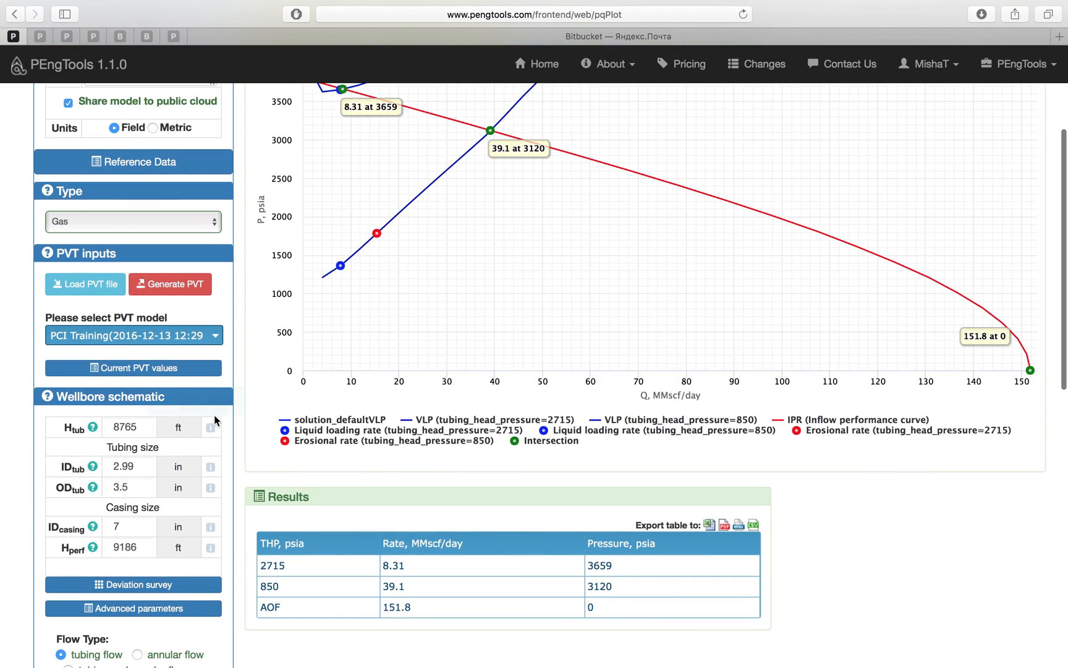
scroll(107, 450, down, 9)
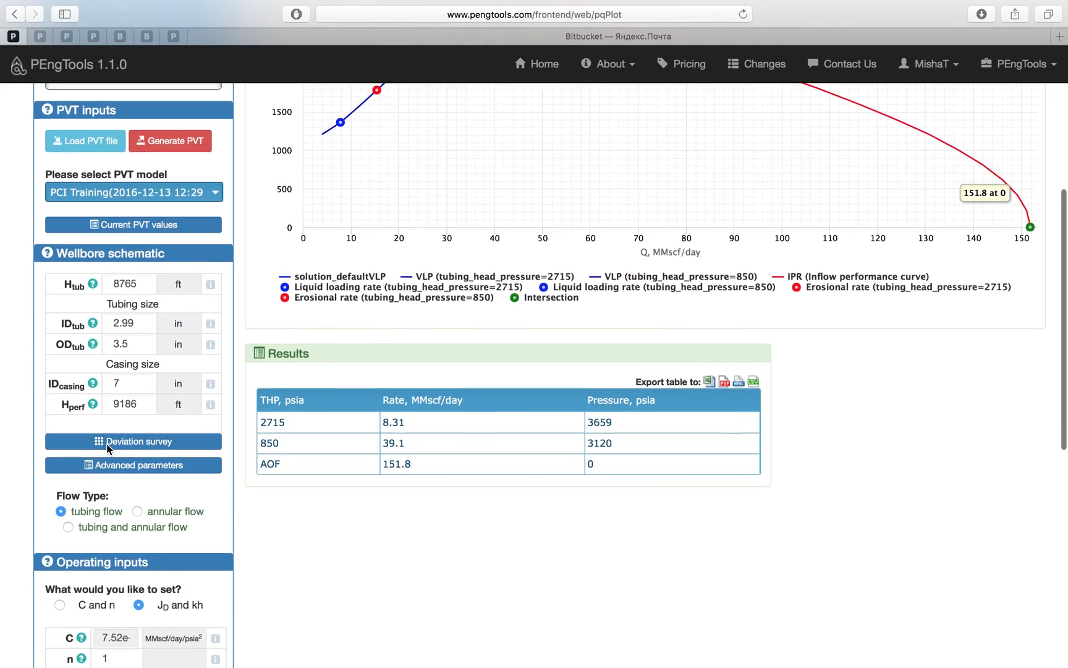
scroll(150, 346, down, 1)
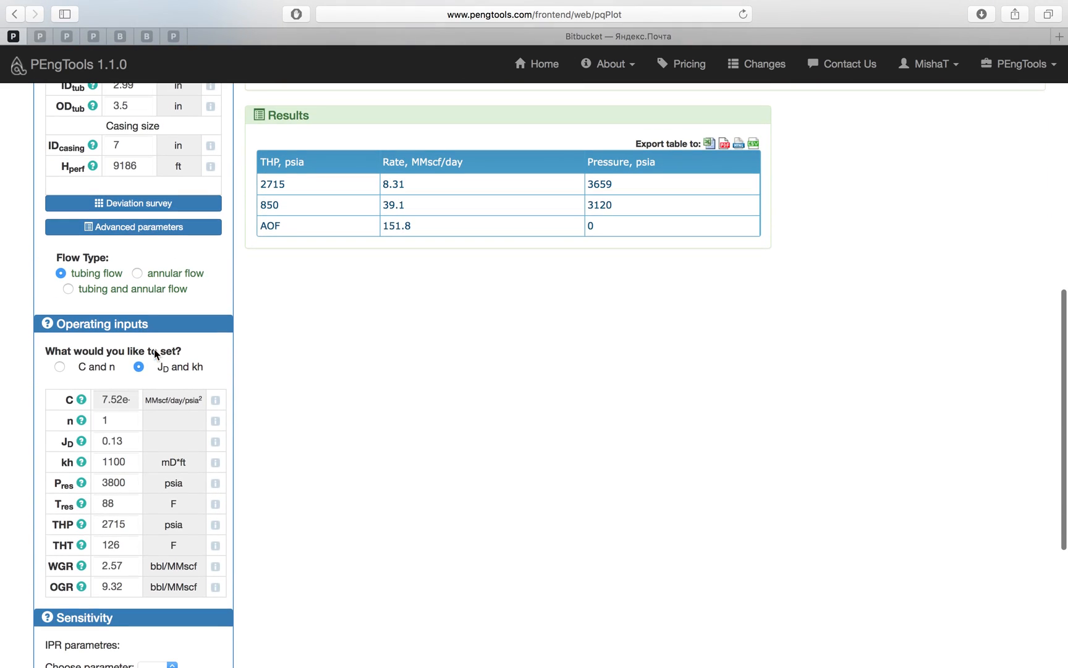
mouse_move(215, 587)
scroll(154, 467, down, 3)
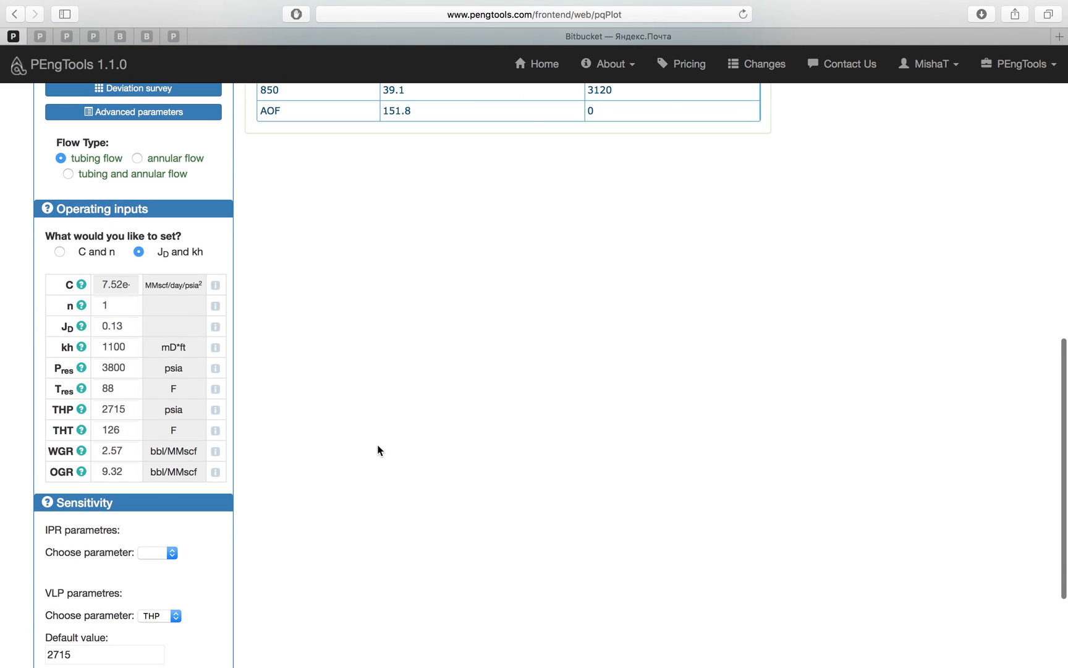
scroll(378, 450, up, 10)
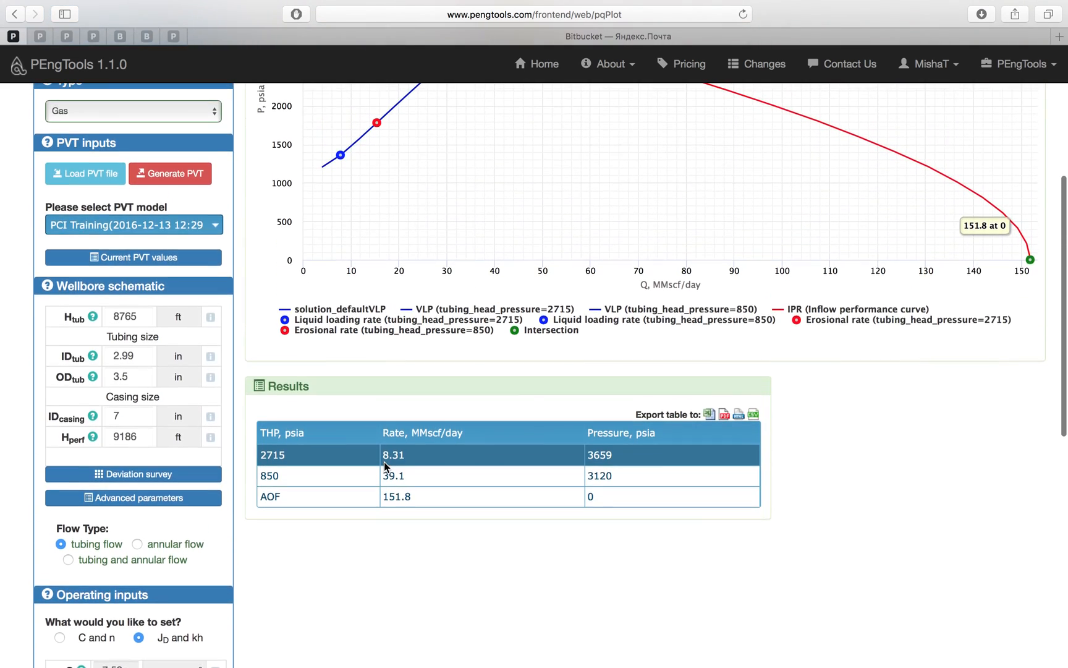
scroll(384, 462, up, 8)
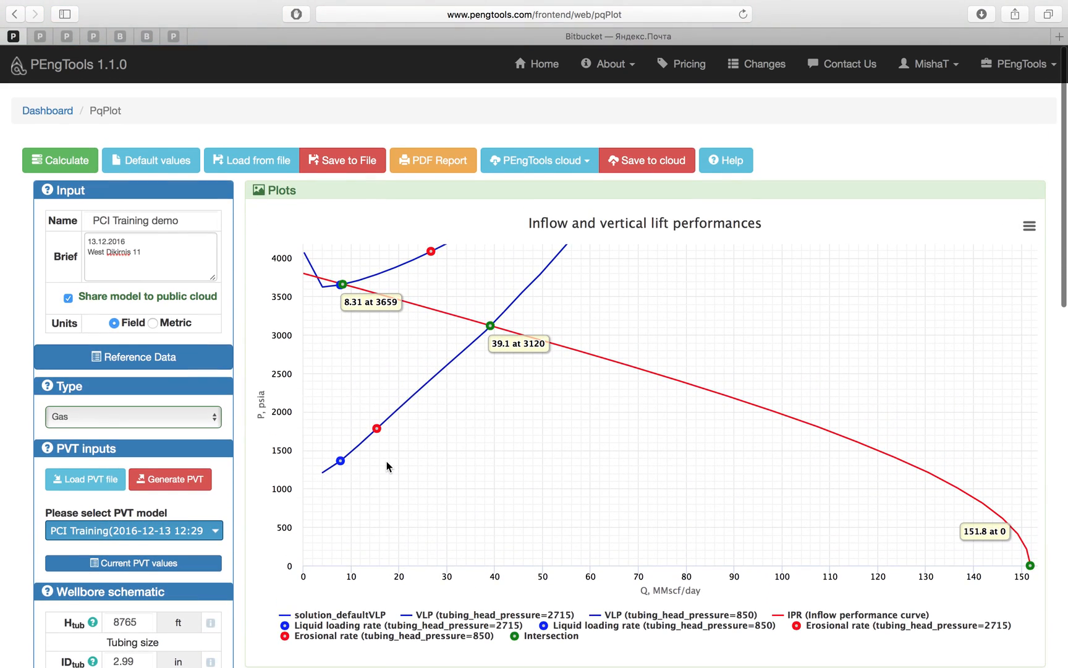
mouse_move(386, 462)
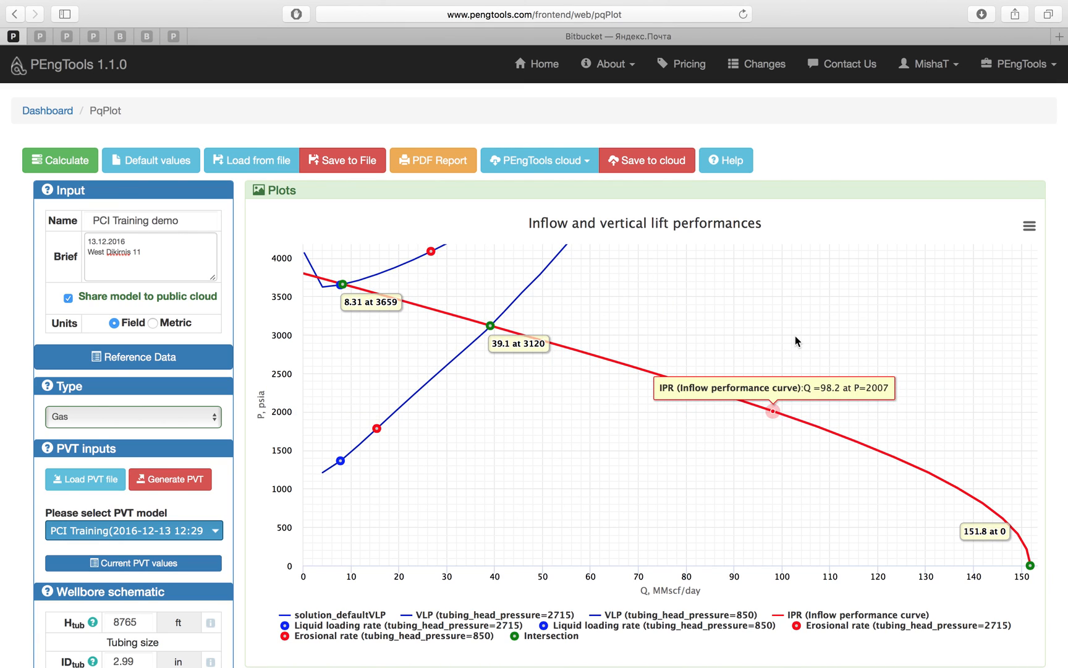
scroll(796, 340, down, 3)
scroll(795, 340, up, 3)
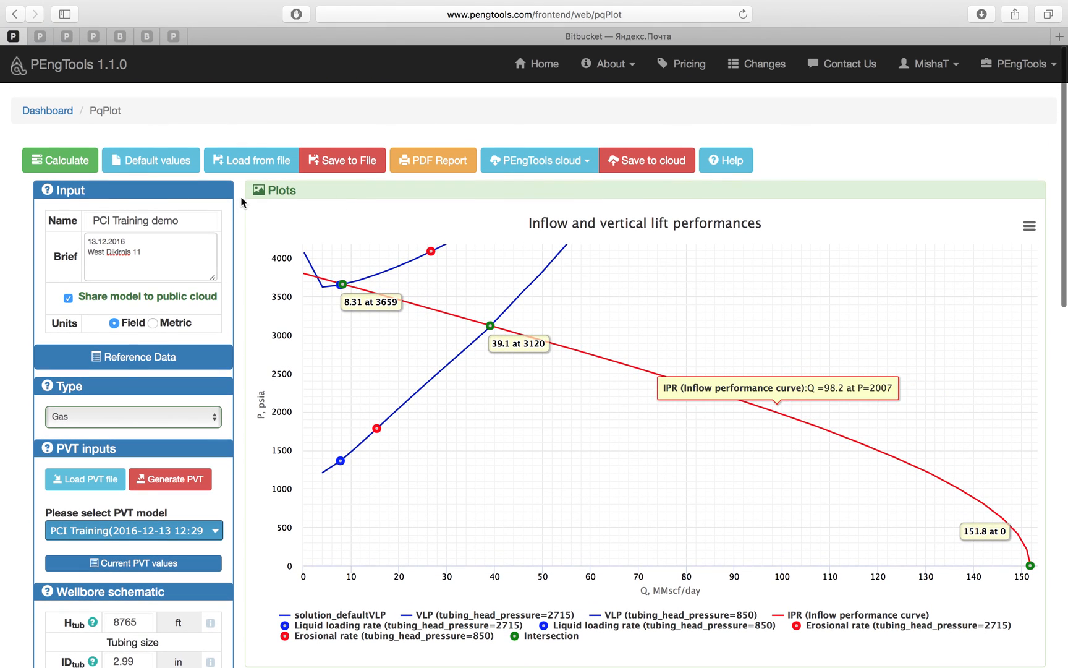
Step: Return to the PEngTools home page to look over the available tools, and leave full-screen view
click(54, 114)
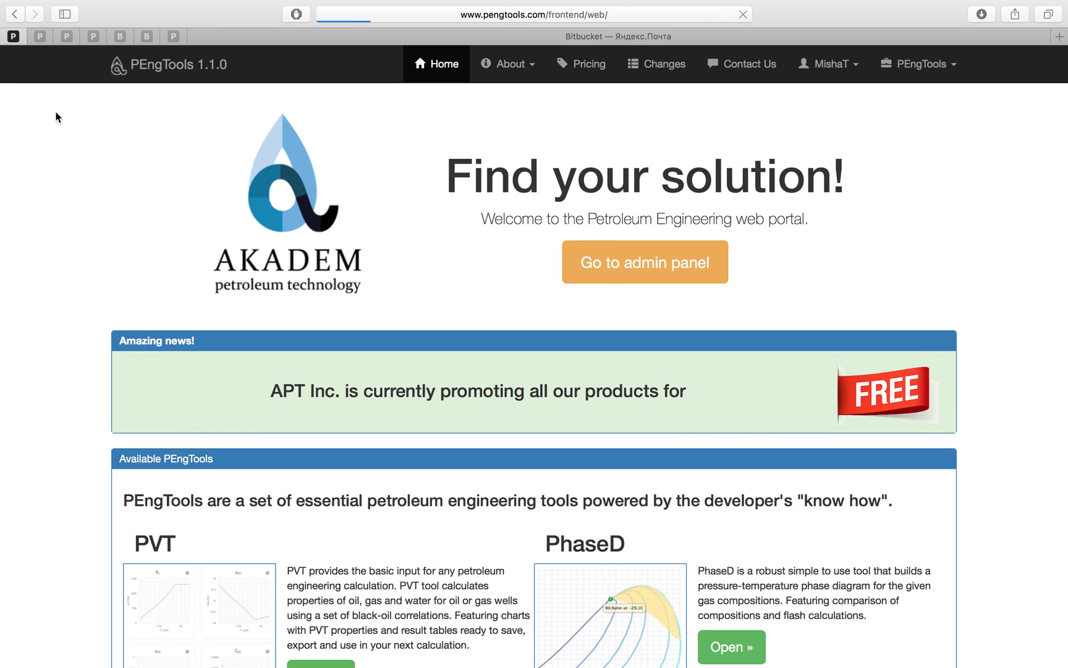
scroll(227, 353, down, 5)
scroll(165, 422, down, 2)
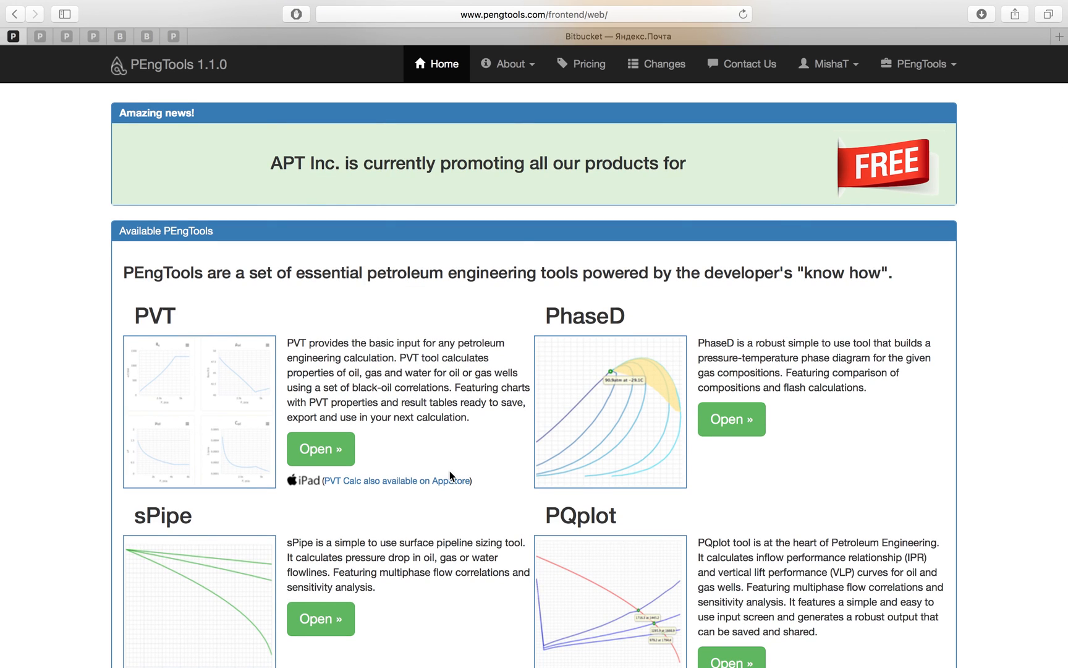
scroll(451, 476, down, 1)
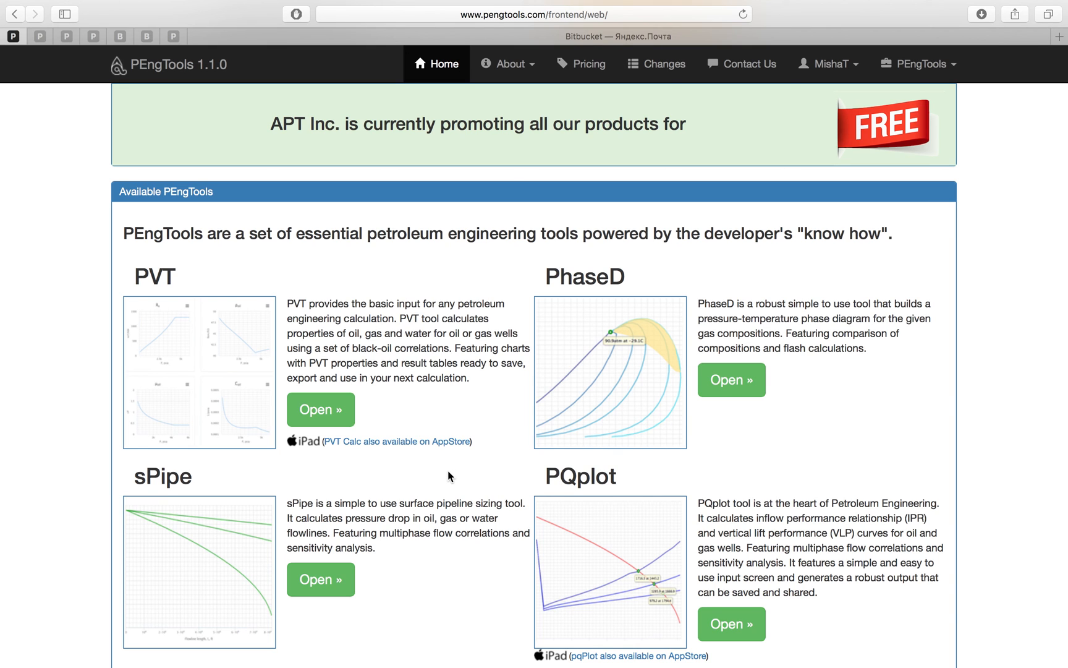
scroll(450, 476, down, 1)
scroll(450, 473, up, 5)
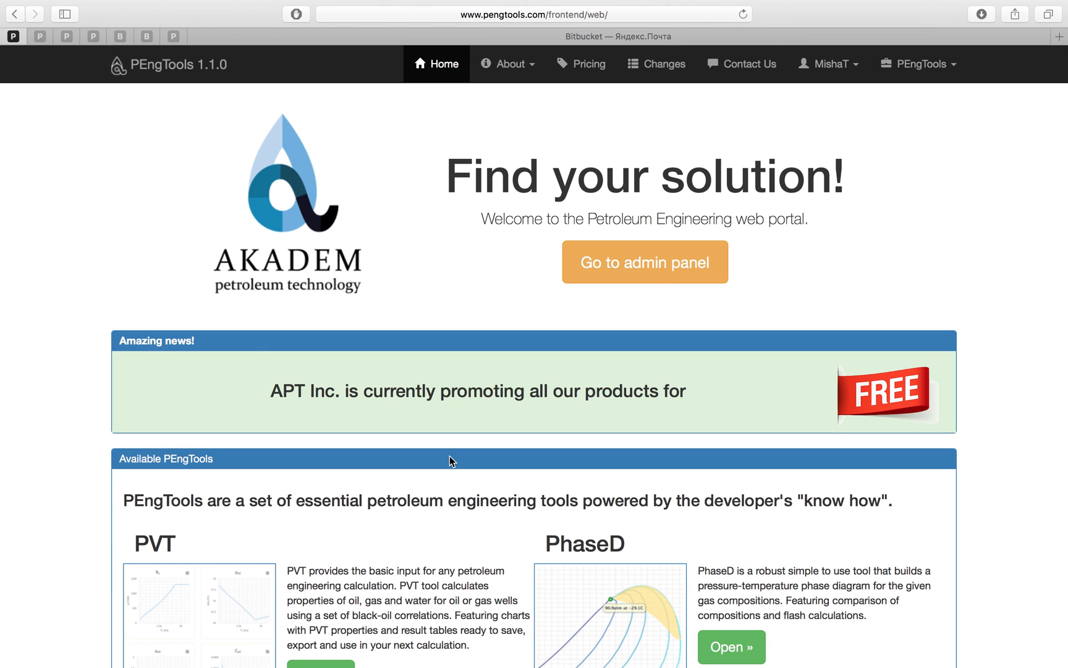
key(ctrl+super+f)
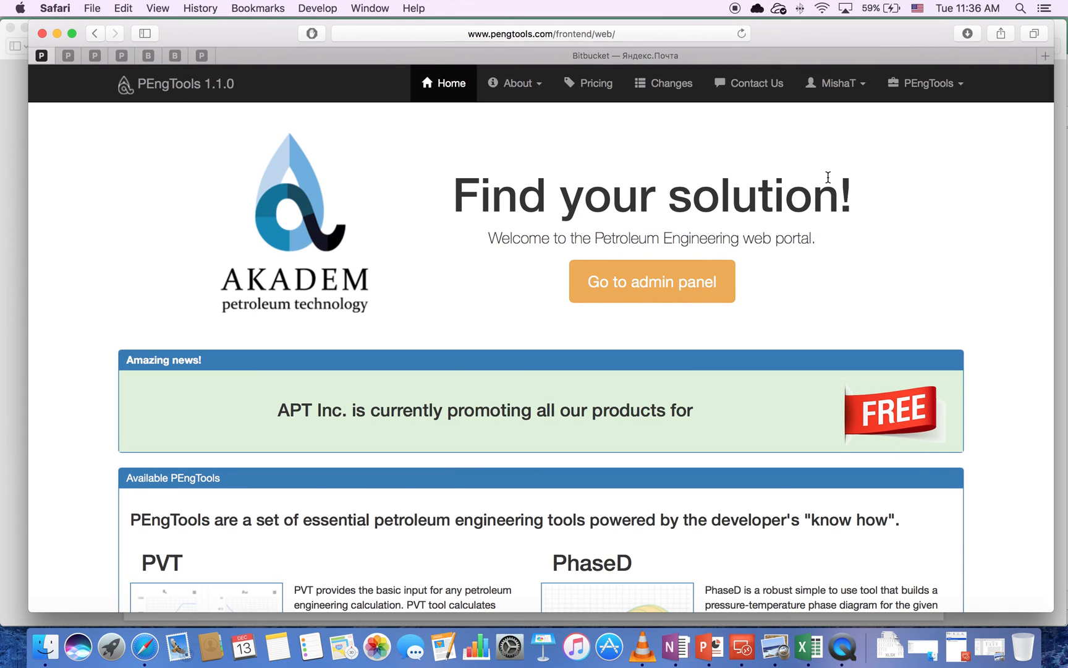